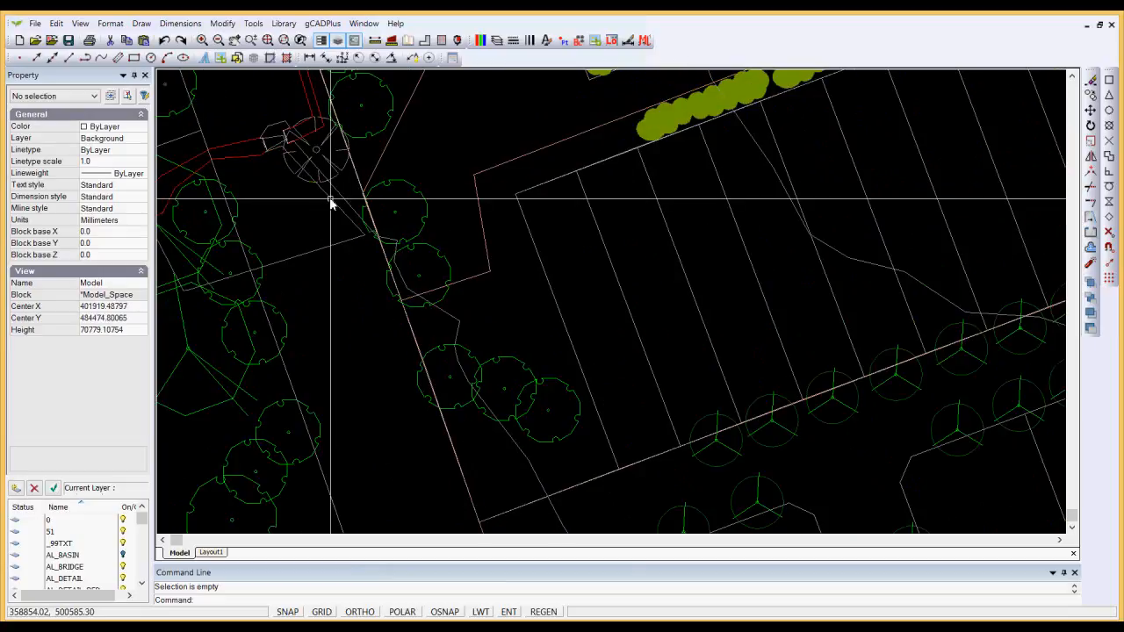
Step: Rotate the CCAD_SYMBOL_TREE block beside the red lines to about 327° around its insertion point
click(331, 166)
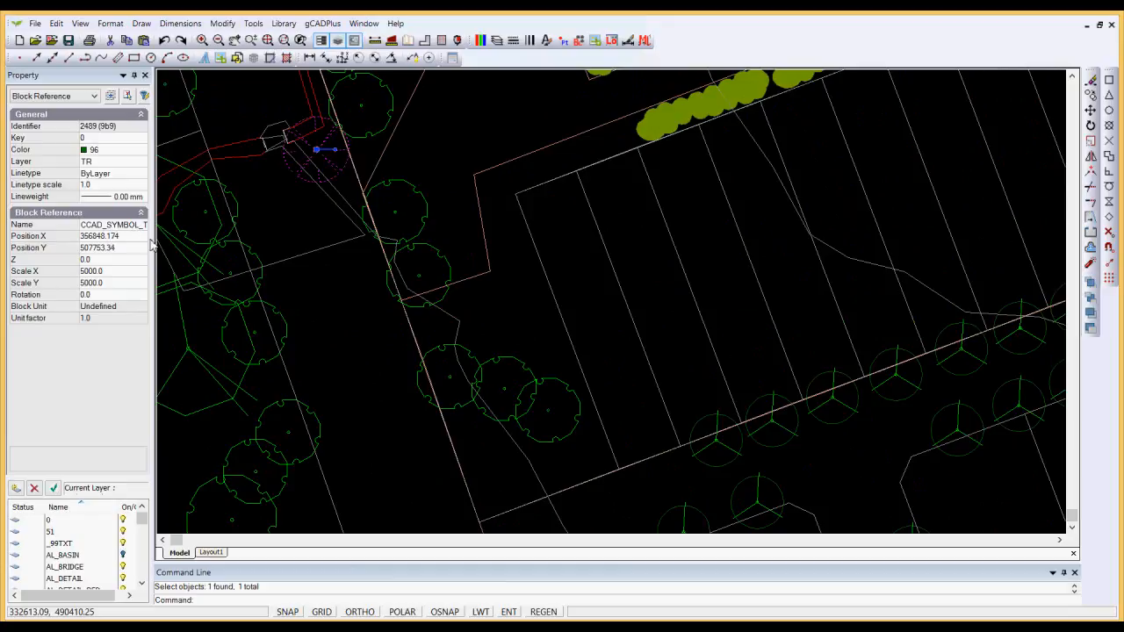
drag(156, 255, 226, 250)
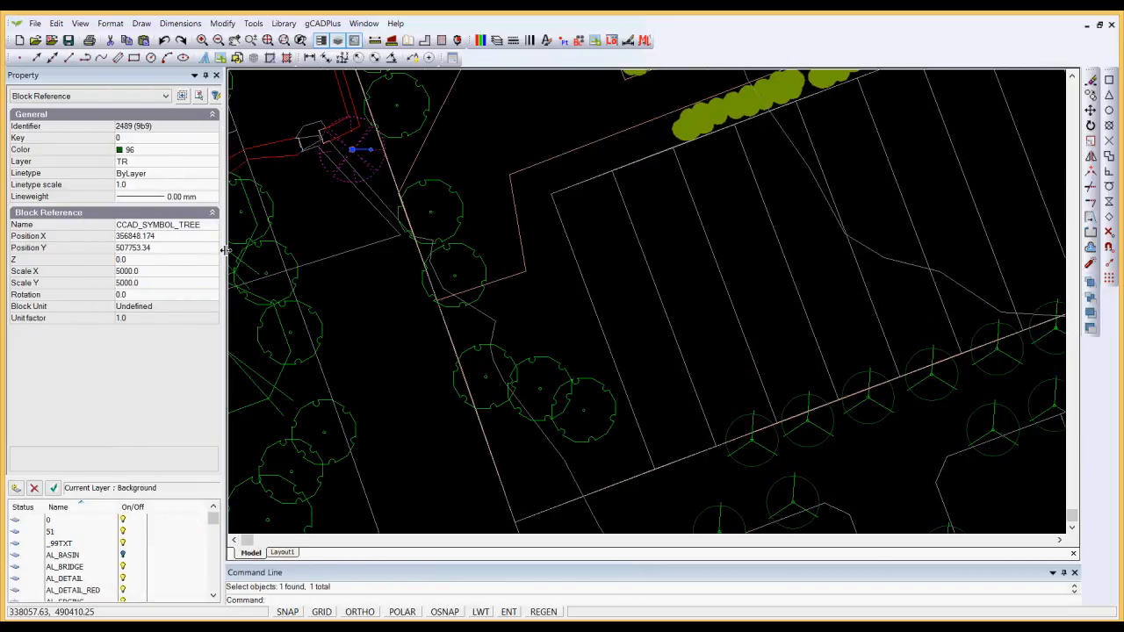
click(373, 163)
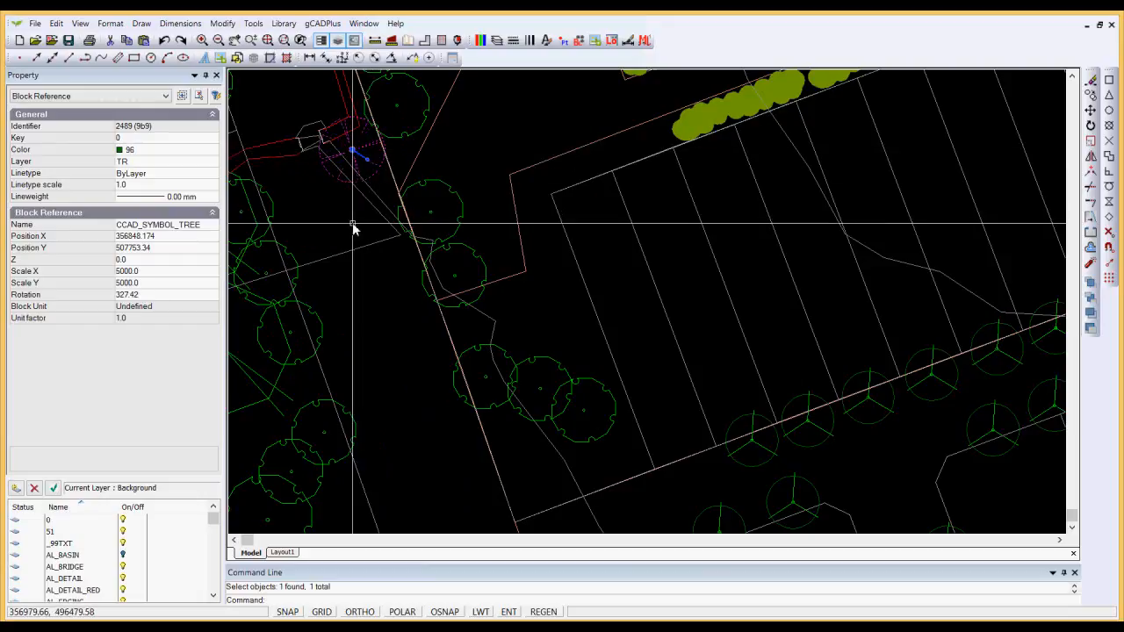
key(Escape)
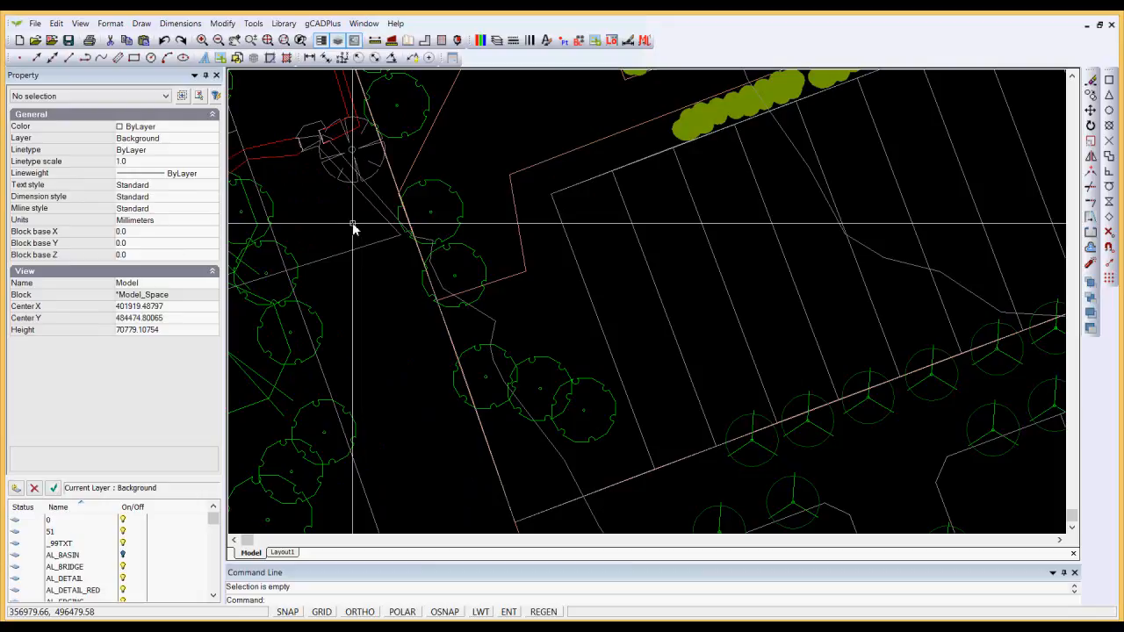
Step: Check the block name of the green tree beside the boundary line and insert another concept_tree4 block in the open space just above it
click(442, 186)
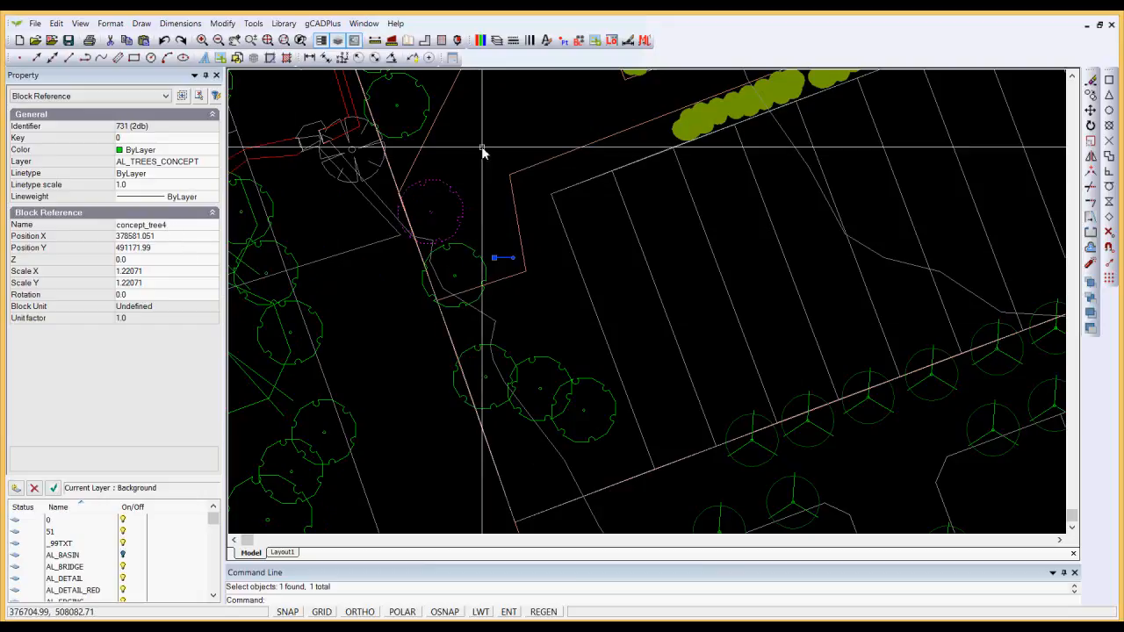
key(Escape)
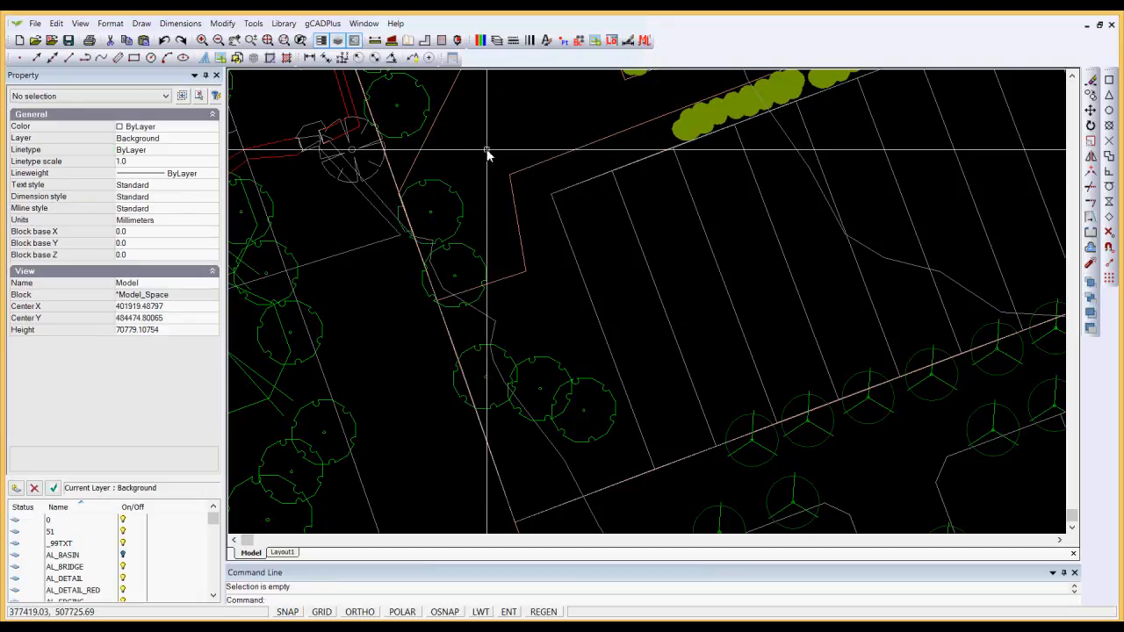
click(577, 41)
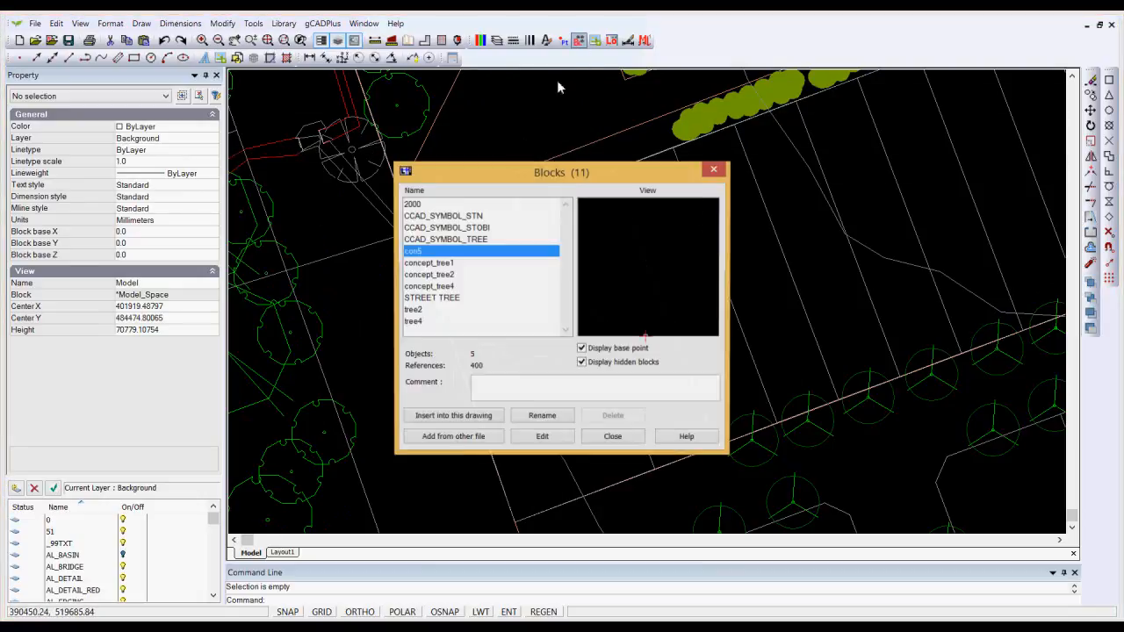
click(455, 287)
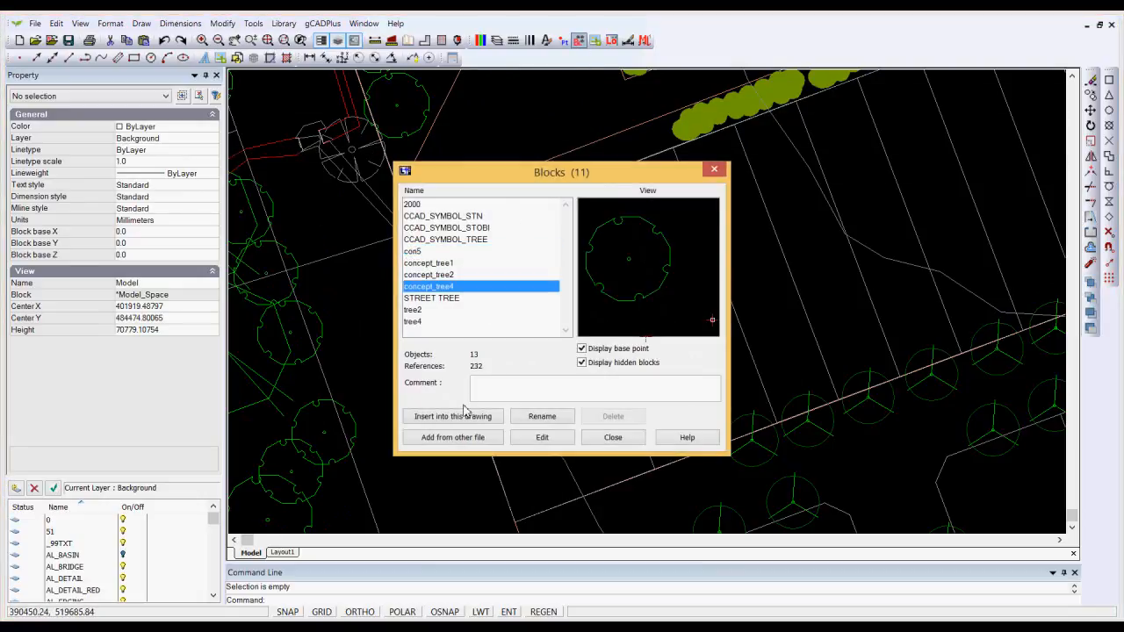
click(467, 417)
click(538, 391)
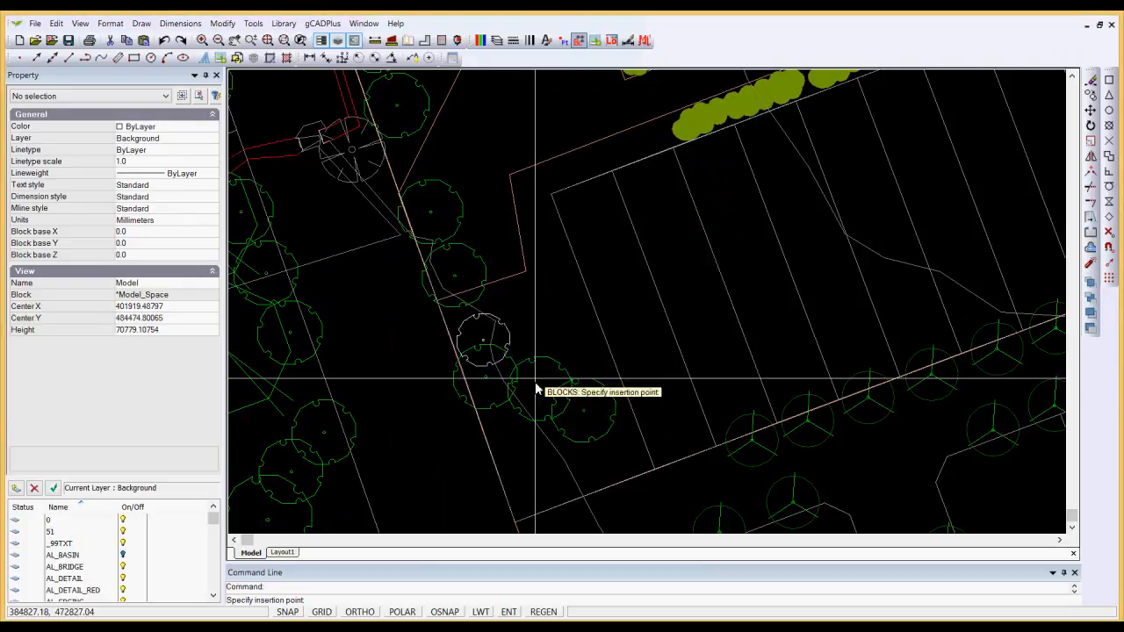
click(525, 189)
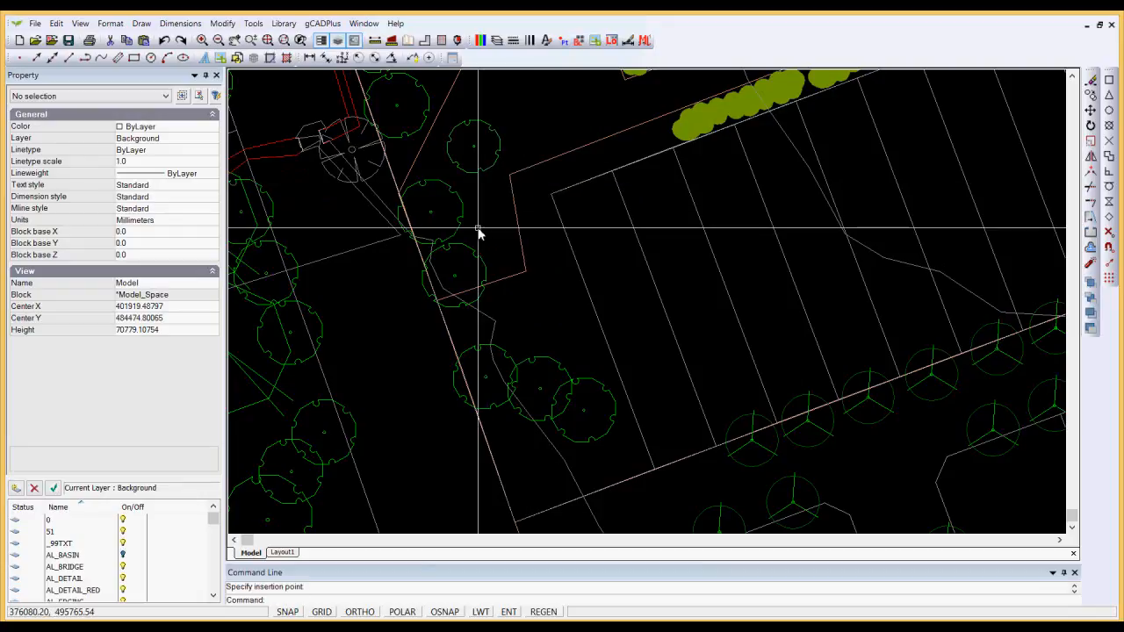
click(490, 171)
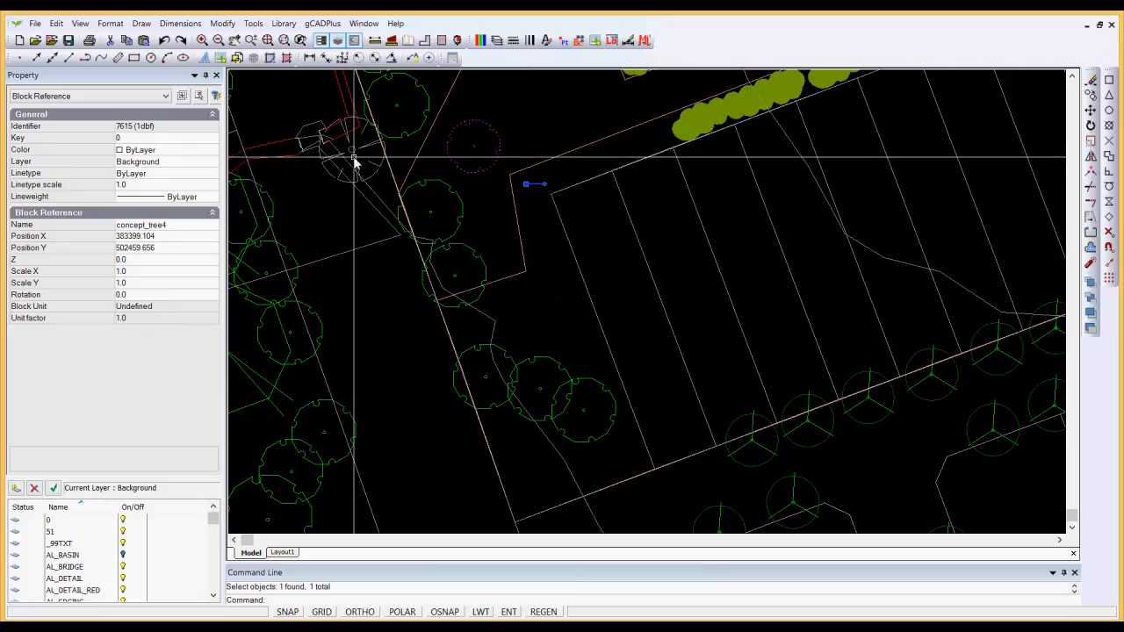
click(544, 183)
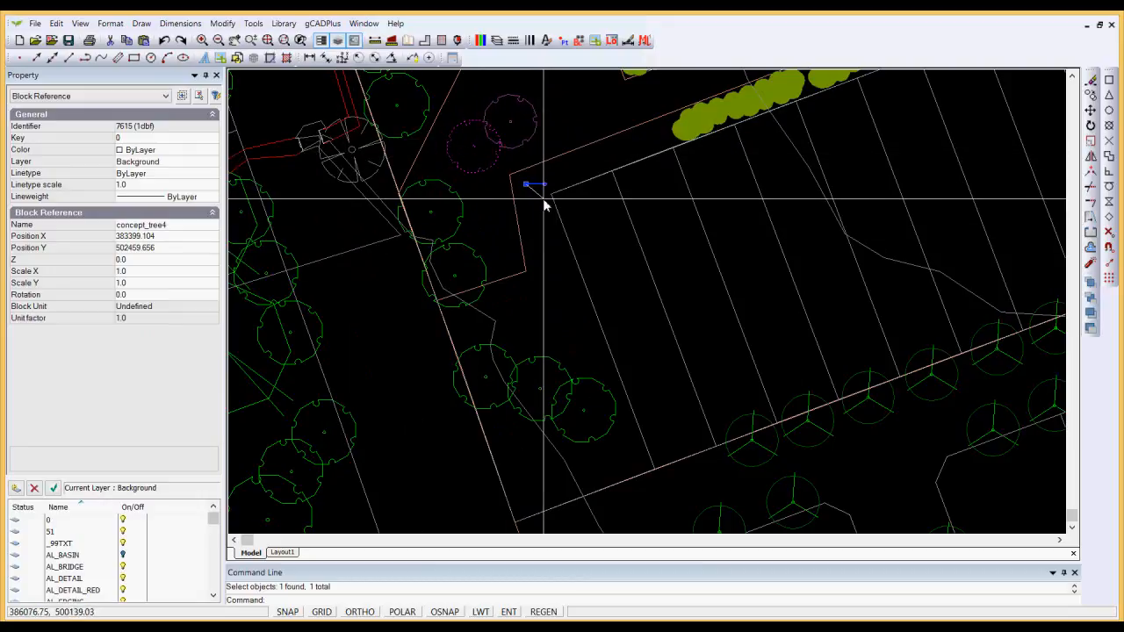
key(Escape)
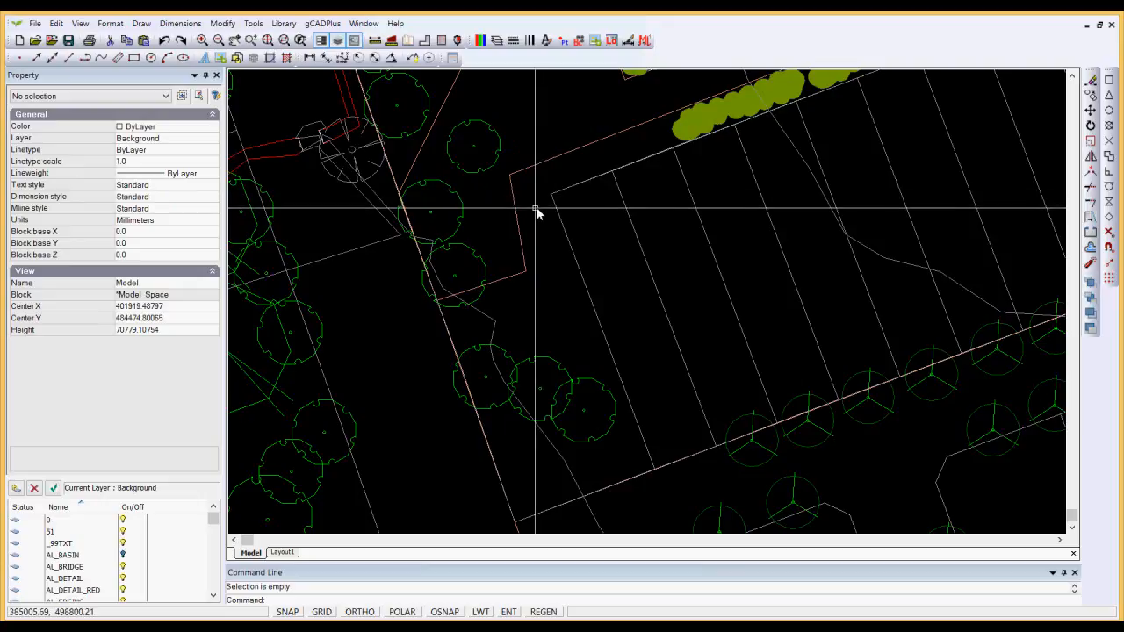
Step: Examine the geometry and base point of the inserted concept_tree4 block in the block editor, leaving the definition as it is
click(487, 171)
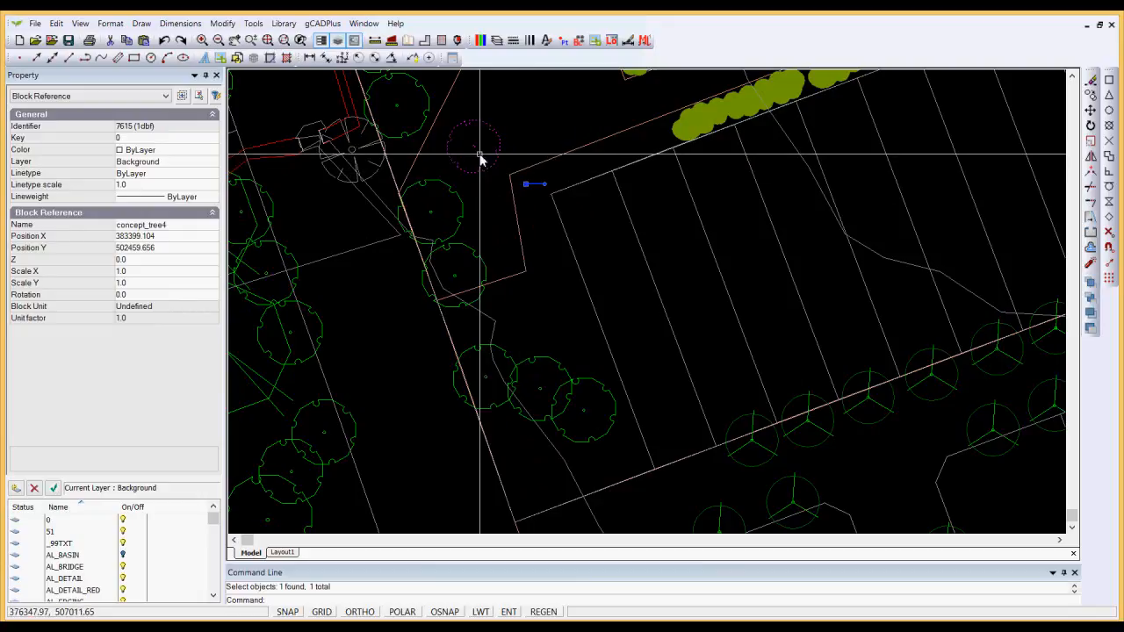
right_click(480, 158)
click(523, 330)
scroll(522, 316, down, 2)
scroll(523, 301, down, 1)
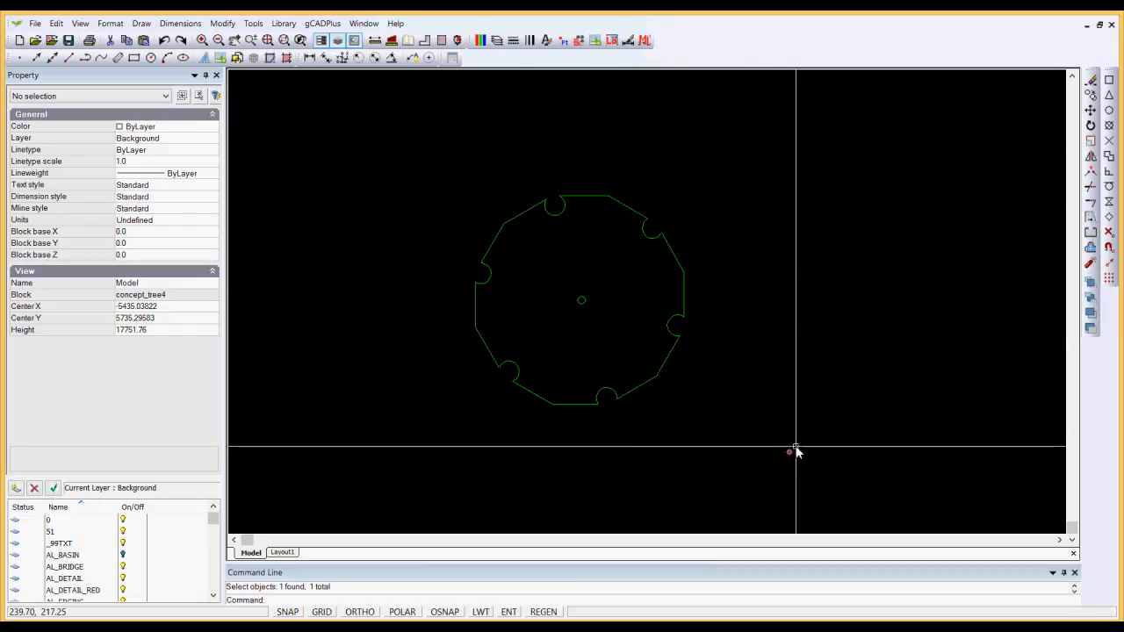
right_click(602, 268)
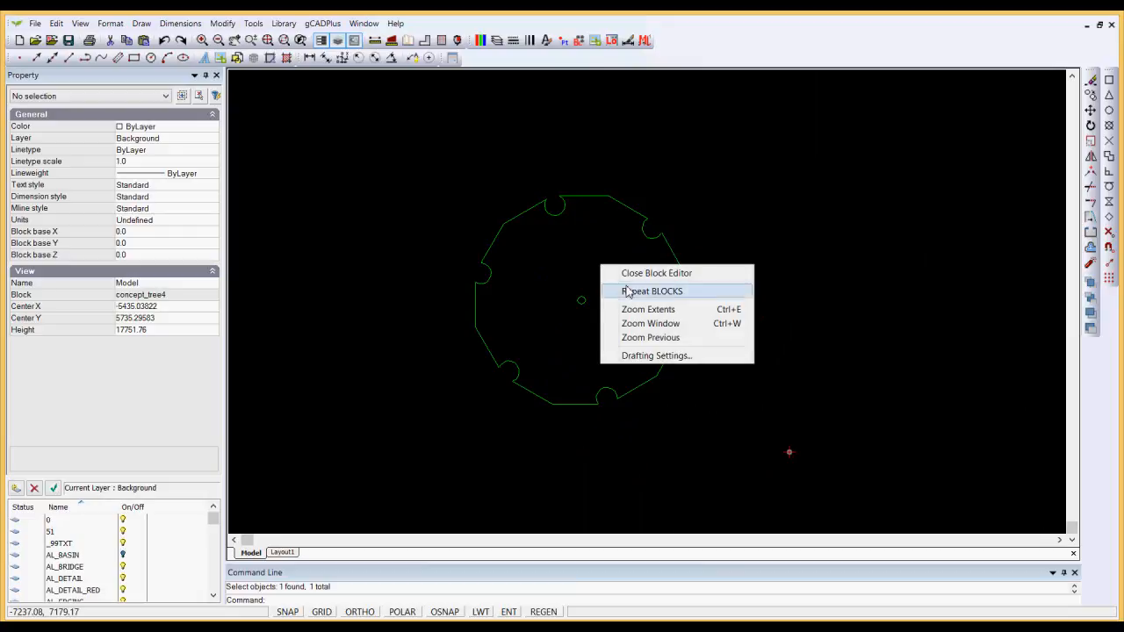
click(634, 275)
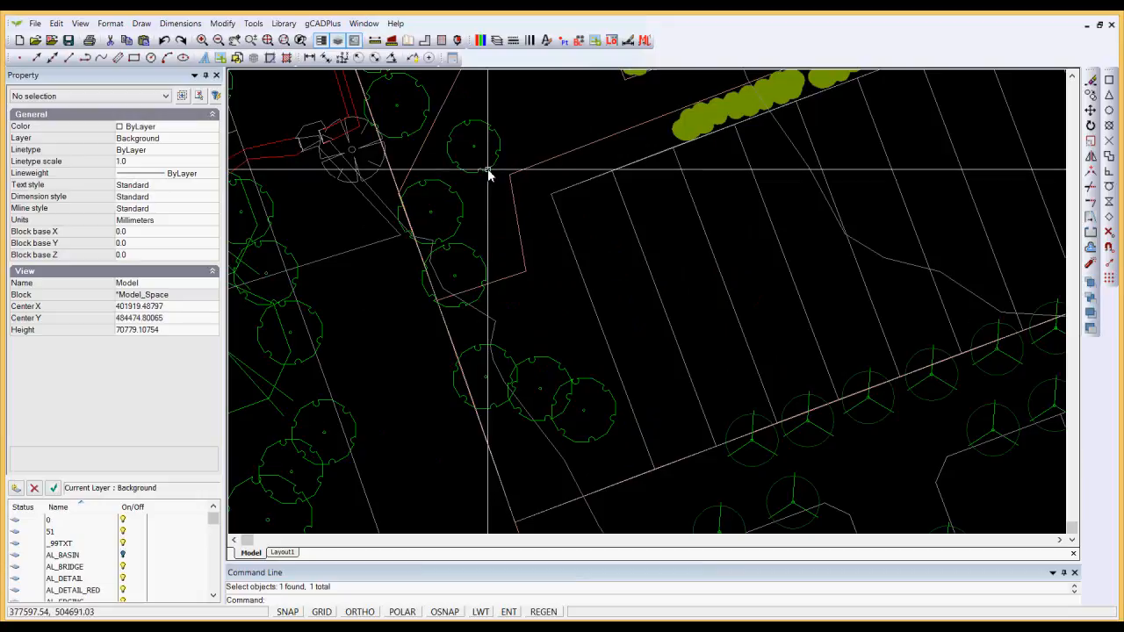
Step: Explode the newly inserted concept_tree4 block into its separate objects
click(487, 169)
right_click(484, 167)
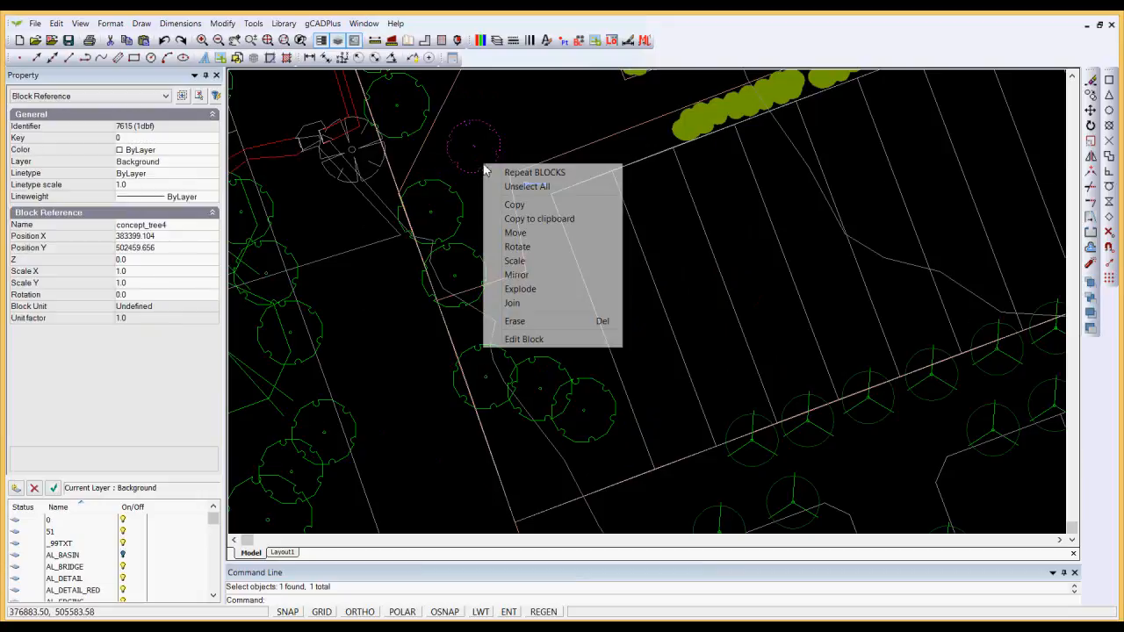
click(522, 290)
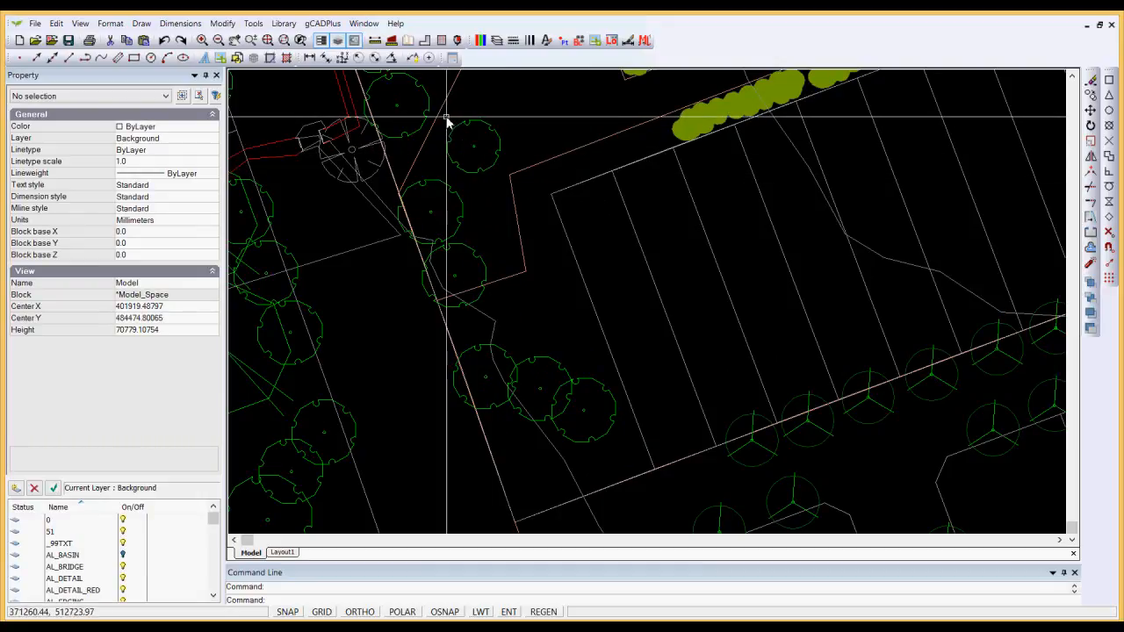
Step: Create a block named temp from the exploded tree's objects, with the base point at the tree's center and the objects converted to block
drag(445, 115, 504, 179)
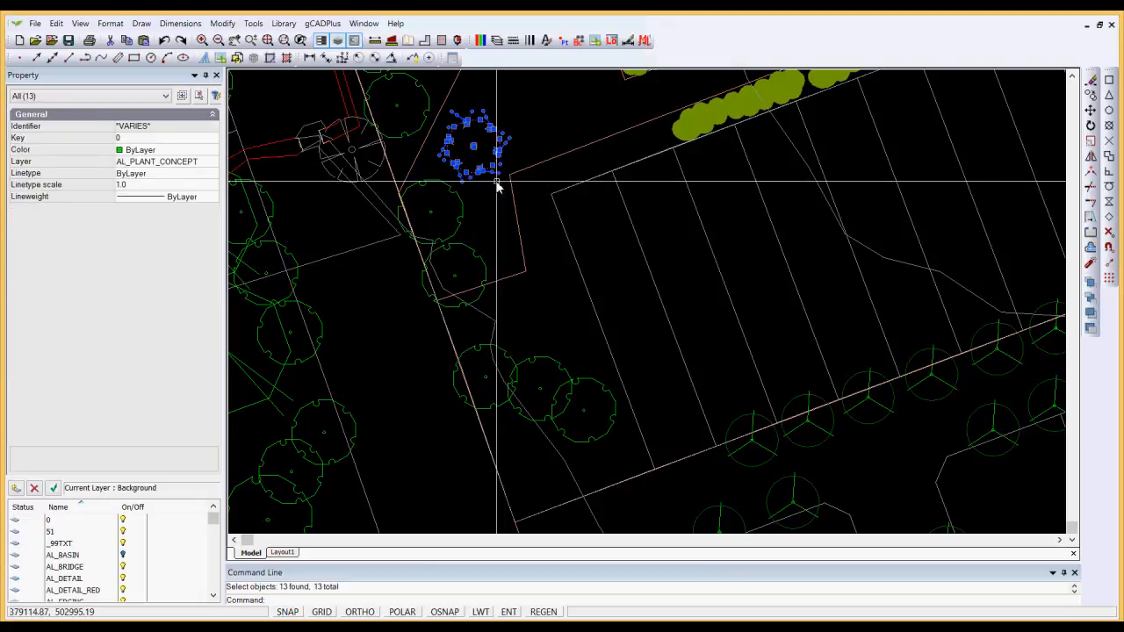
right_click(481, 162)
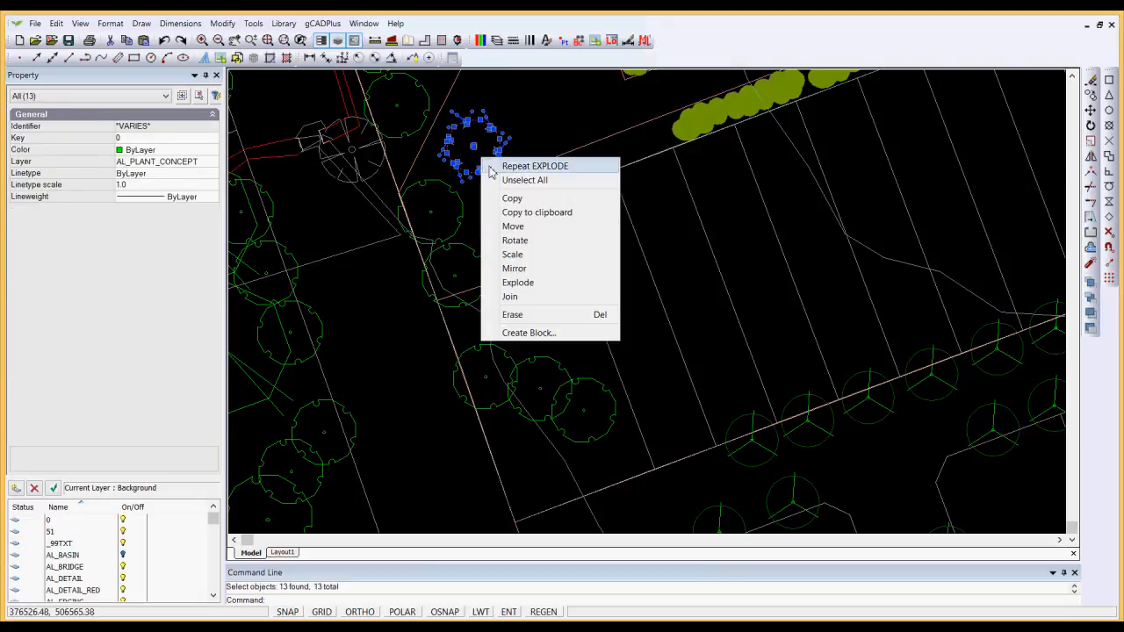
click(549, 333)
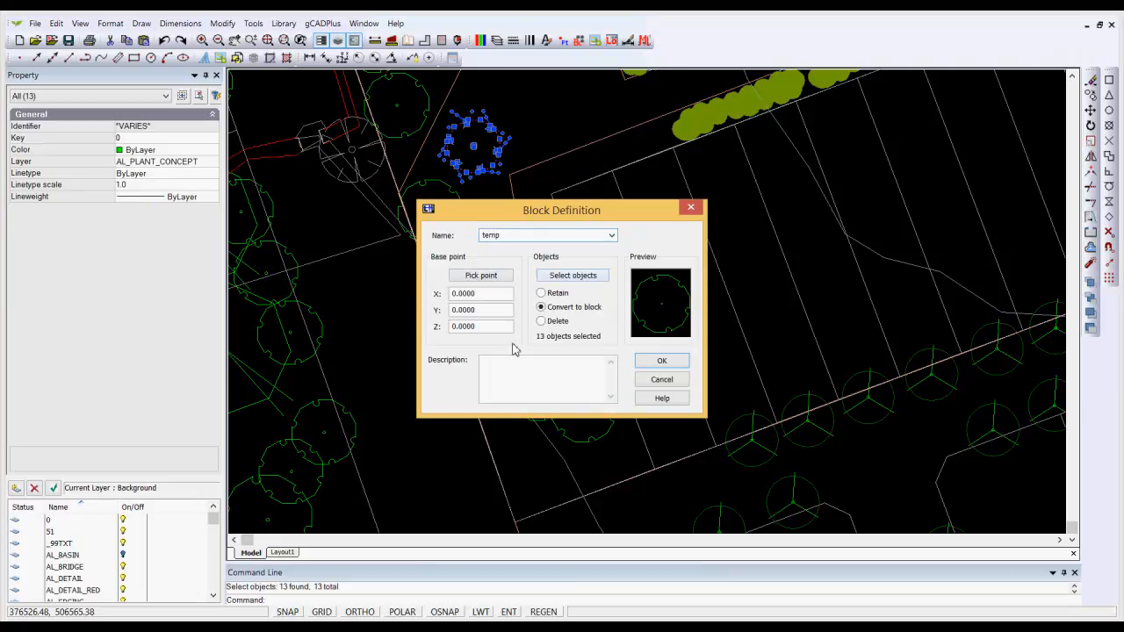
click(481, 276)
click(473, 150)
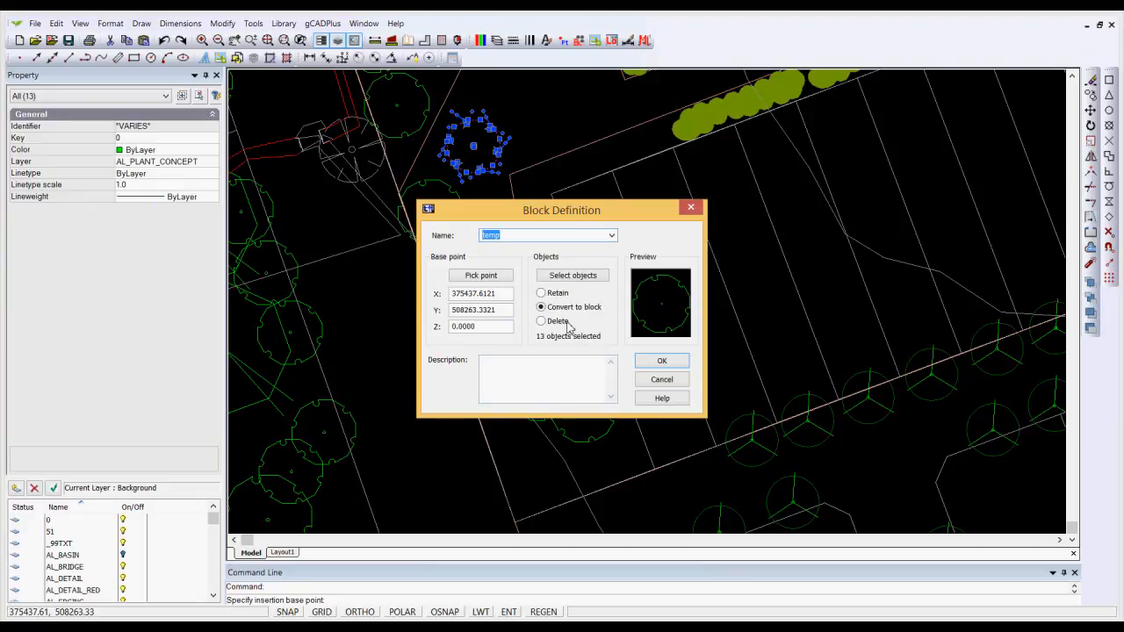
click(662, 364)
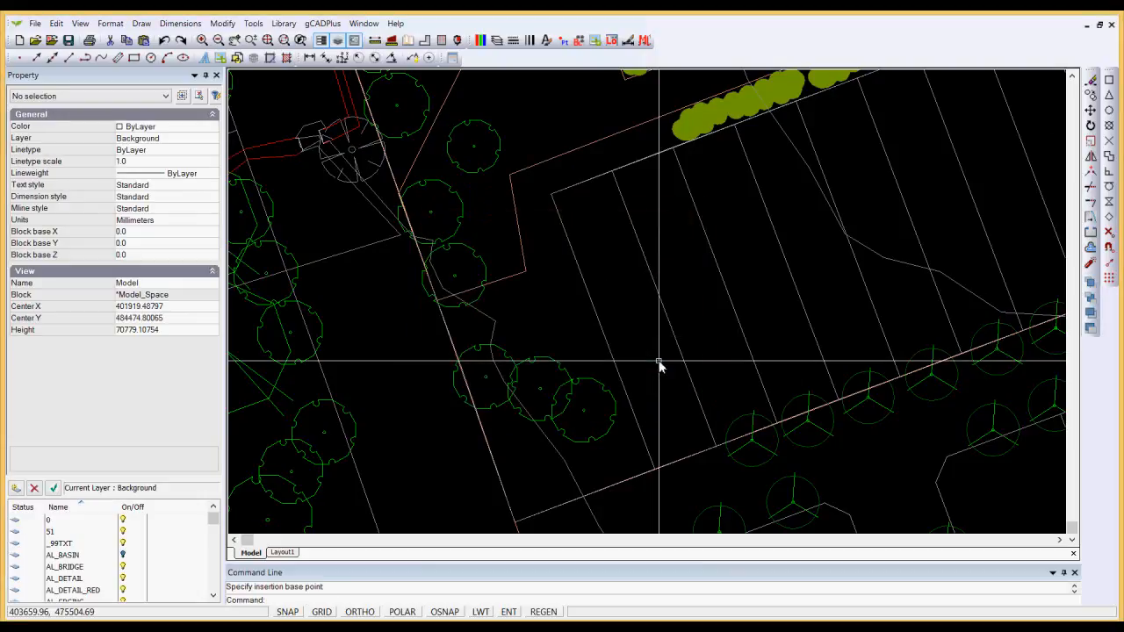
Step: Rotate the temp tree block to about 297° and scale it up about its center by a factor of about 1.8
click(495, 168)
drag(494, 150, 489, 170)
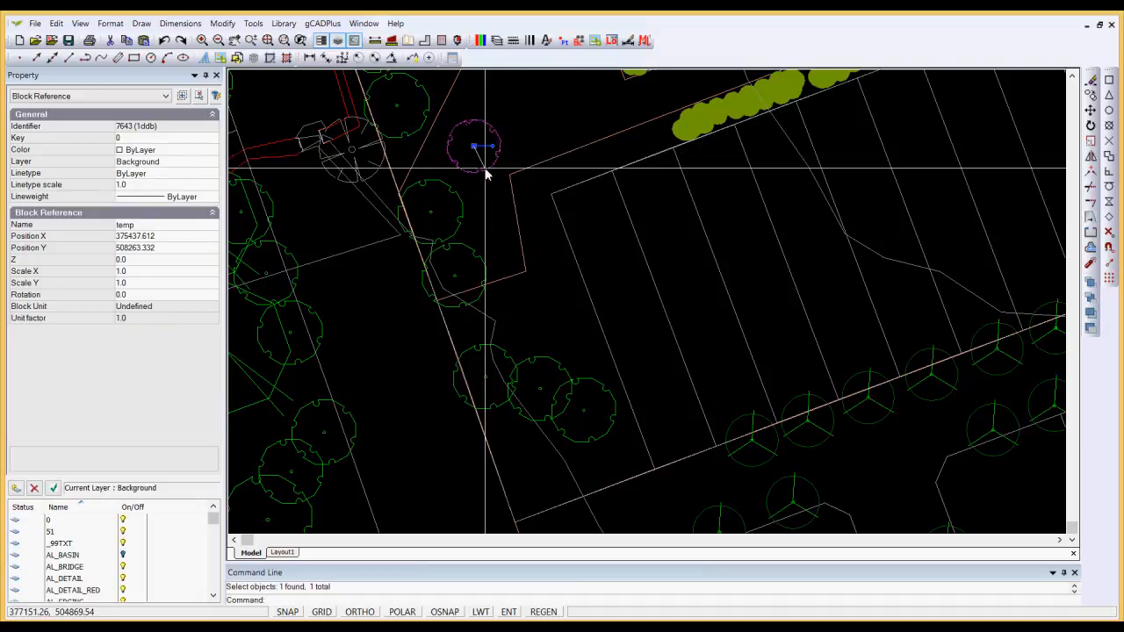
right_click(512, 143)
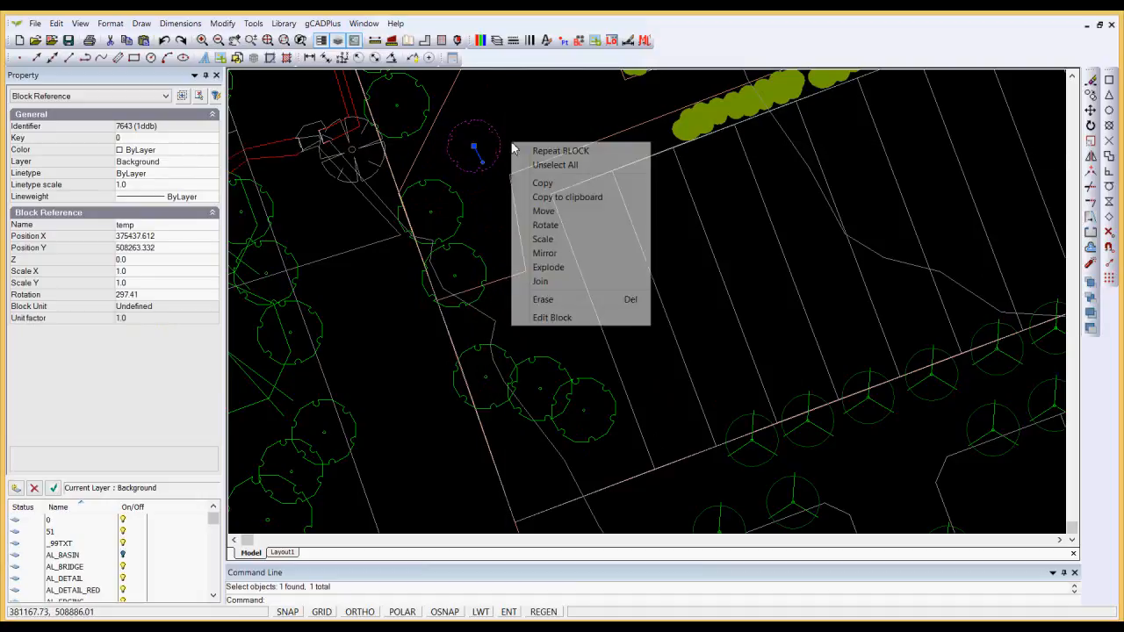
click(548, 237)
click(474, 148)
click(488, 170)
click(503, 187)
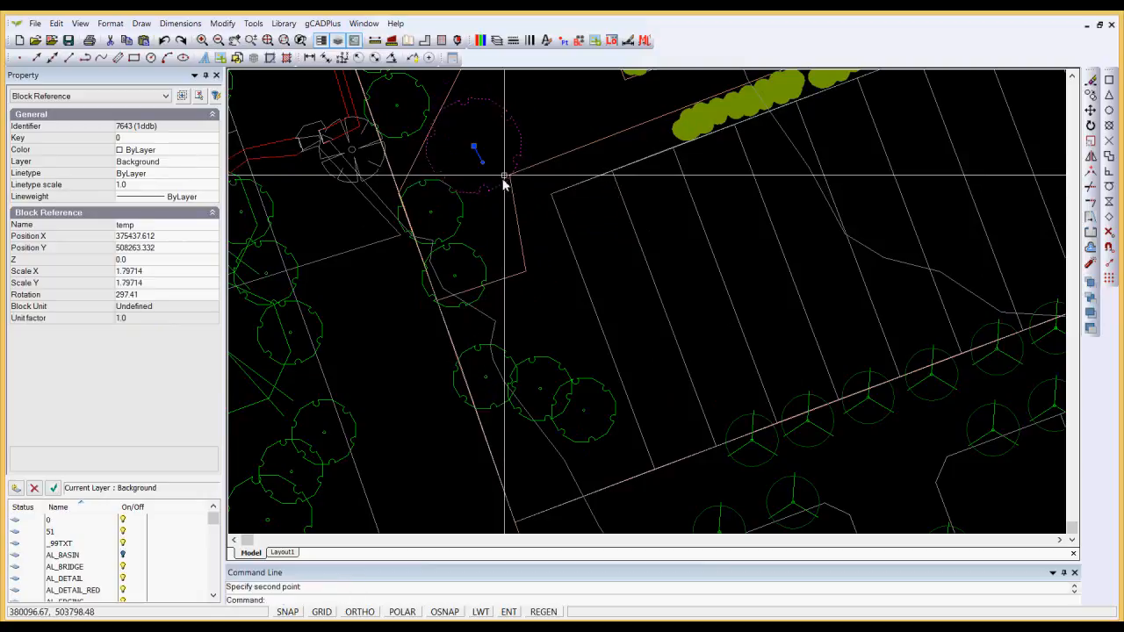
right_click(534, 134)
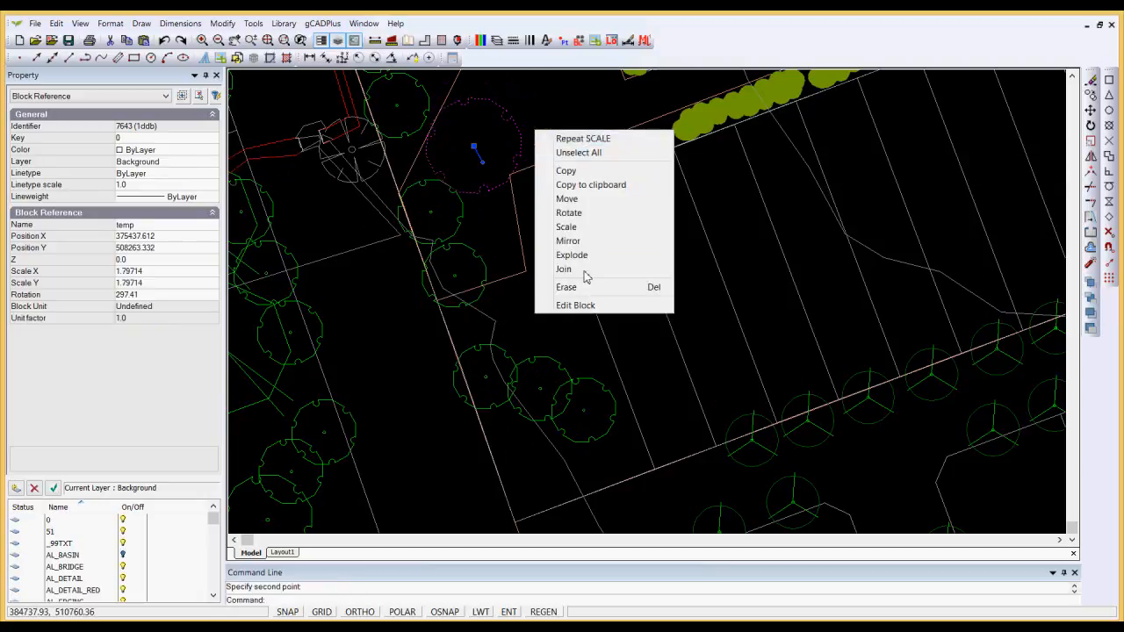
click(578, 153)
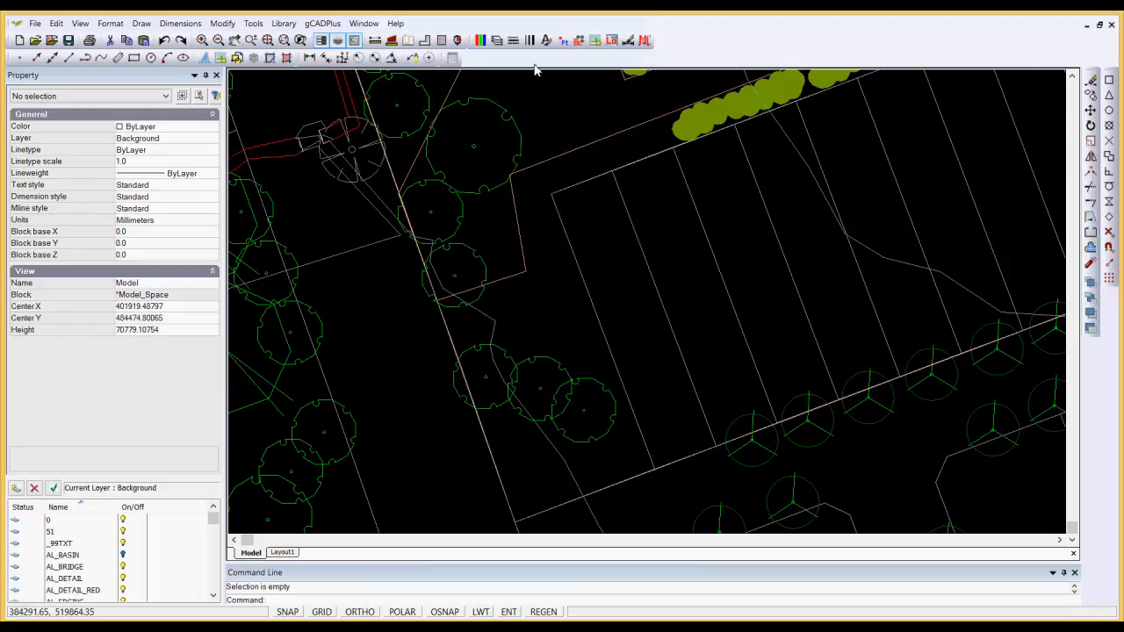
Step: Insert a second temp block at scale 1.0 and angle 0.0 beside the enlarged tree, near the upper boundary line
click(578, 40)
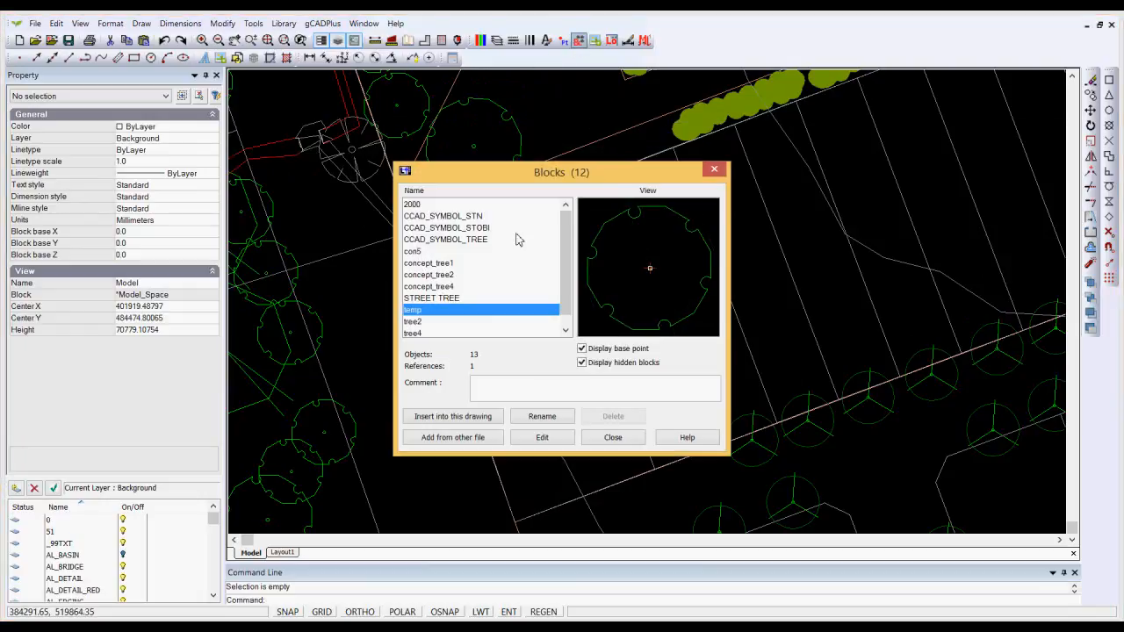
click(466, 414)
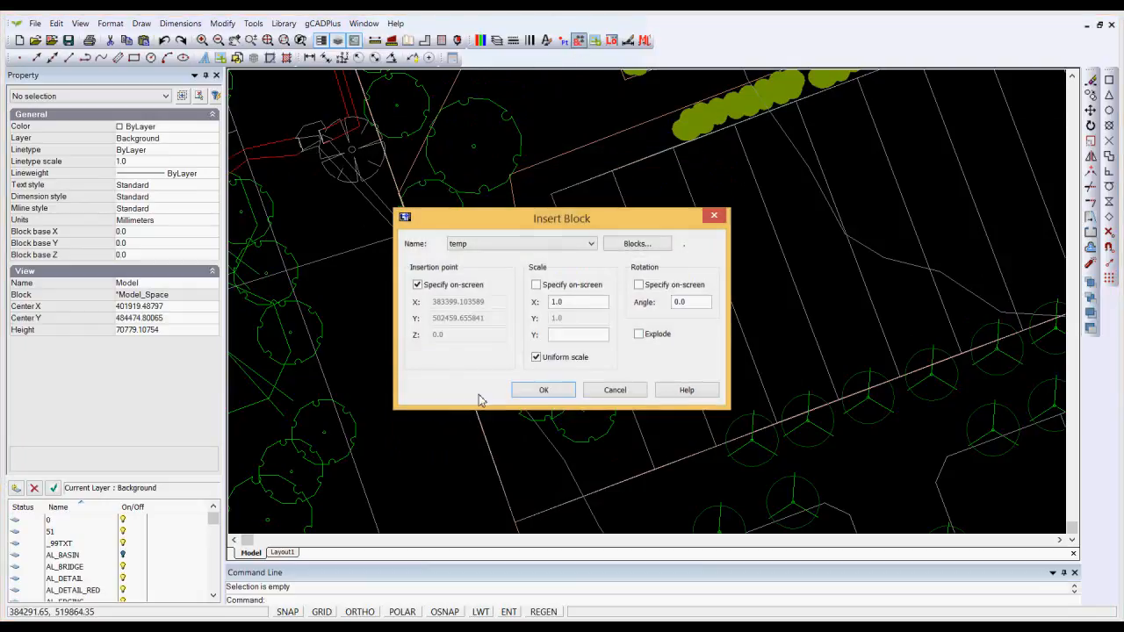
click(537, 389)
click(558, 127)
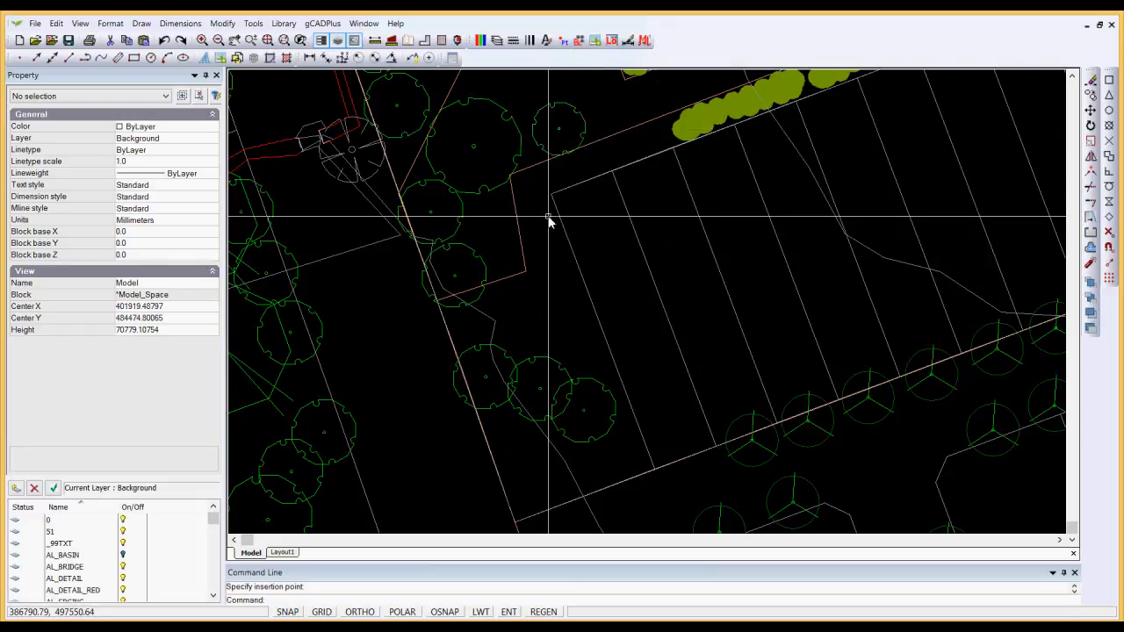
Step: Inspect the position properties of the con5 tree block on the lower boundary line, and clear the selection
scroll(556, 217, down, 2)
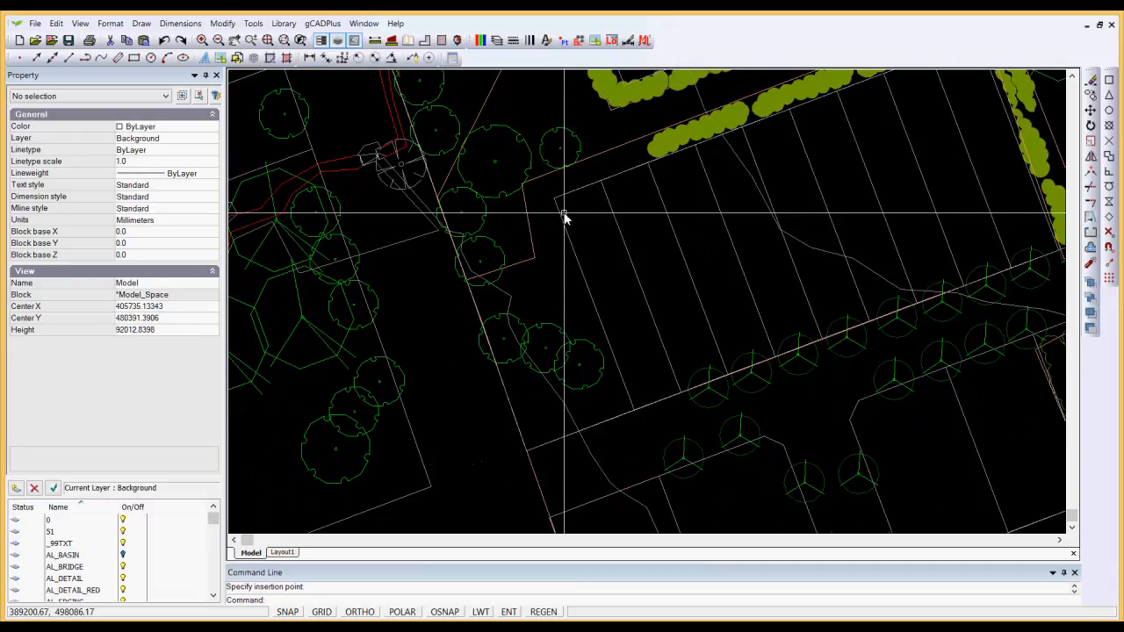
click(716, 393)
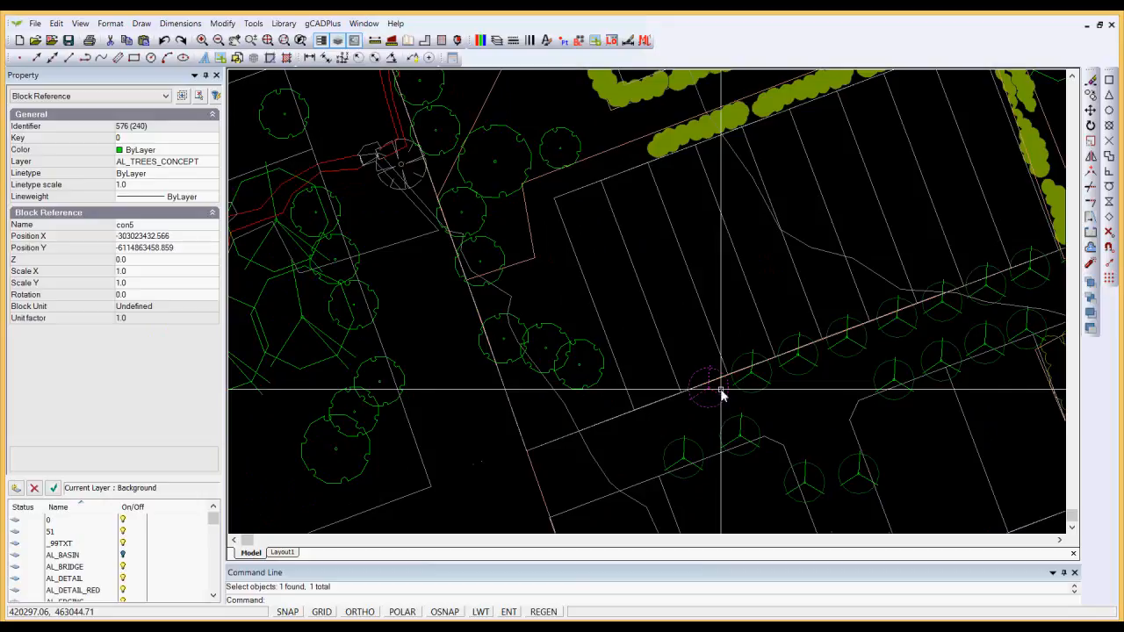
right_click(688, 340)
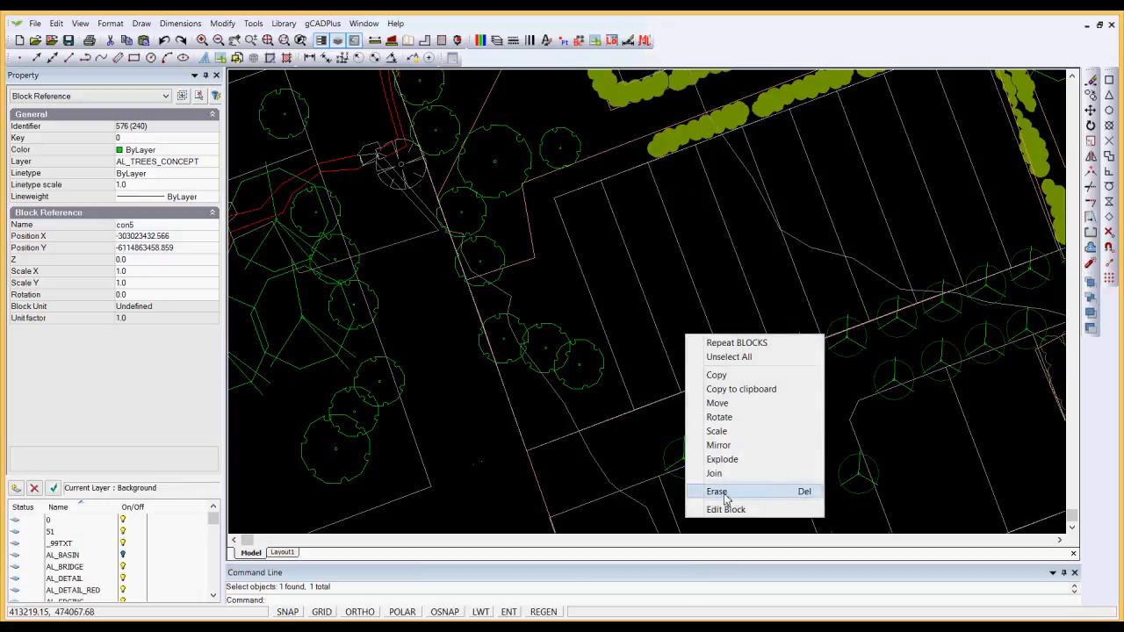
click(726, 357)
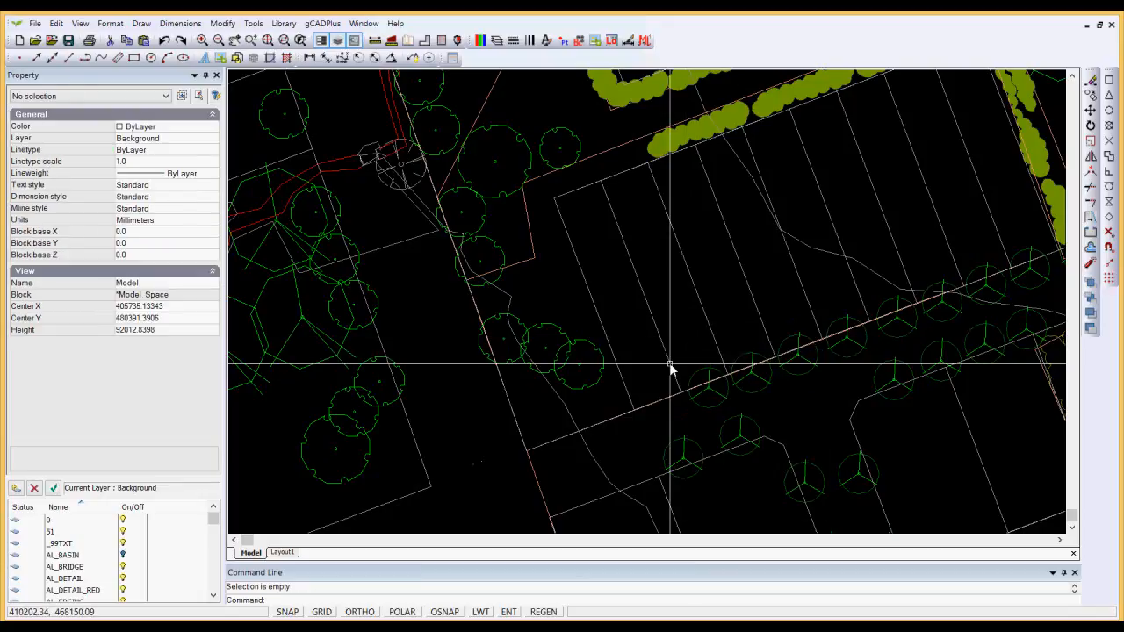
Step: Explode the con5 tree block standing west of the red path into its separate objects
scroll(677, 304, down, 1)
scroll(677, 305, down, 1)
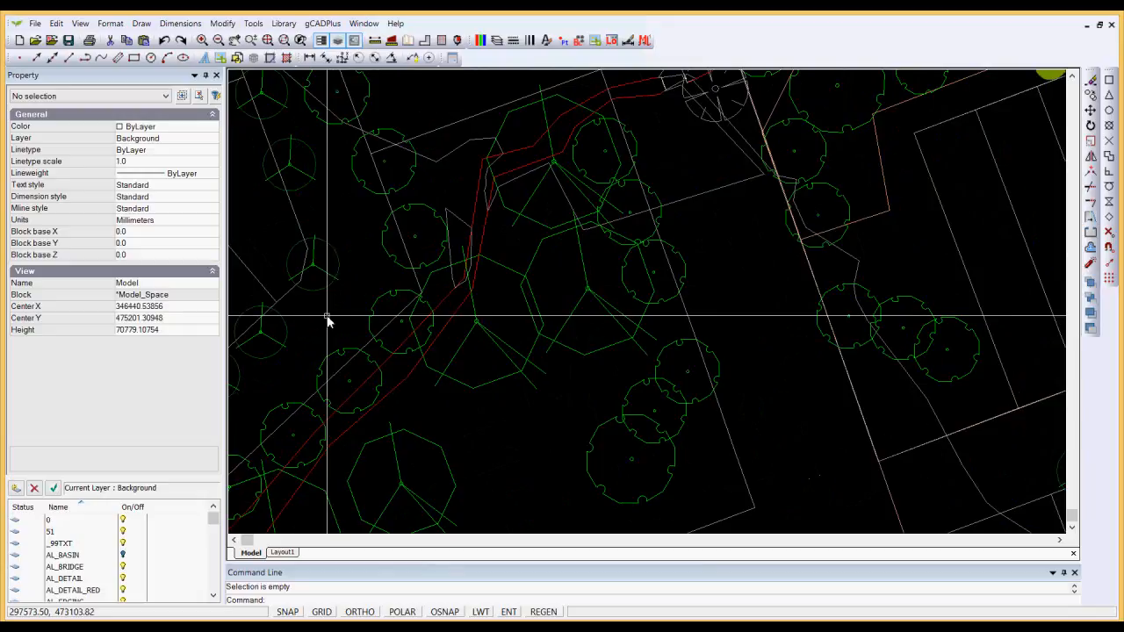
click(329, 287)
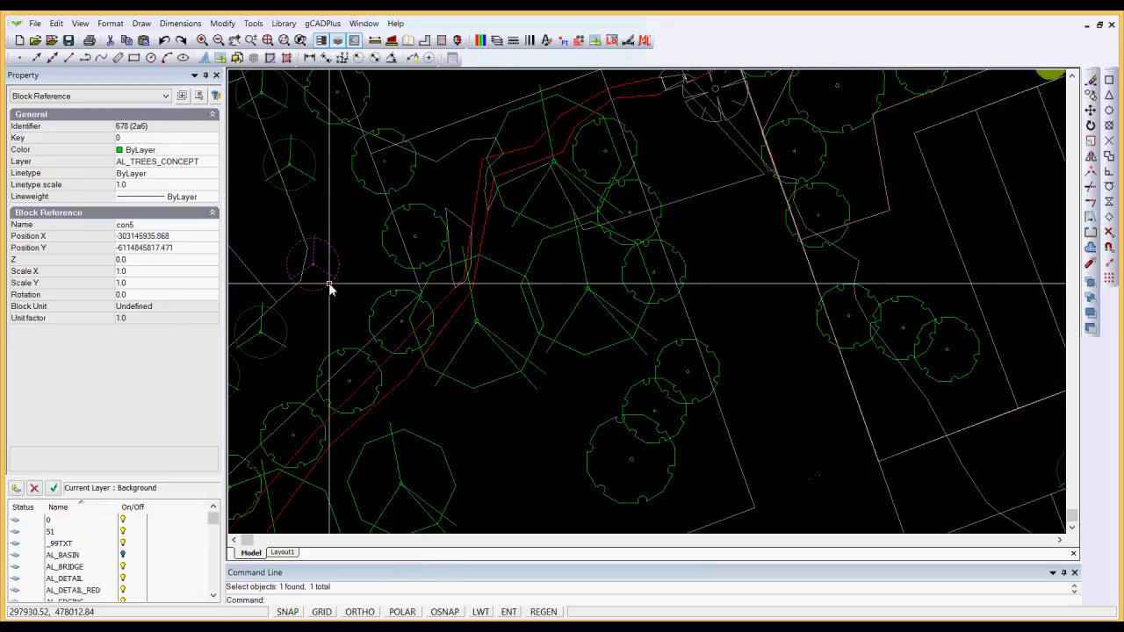
right_click(324, 284)
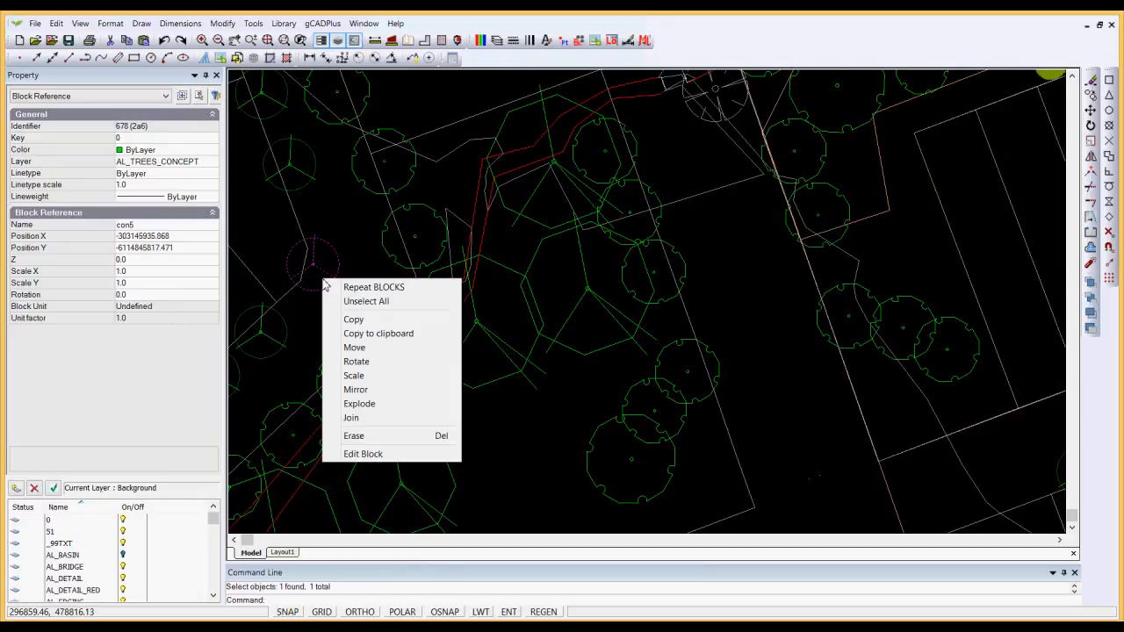
click(359, 404)
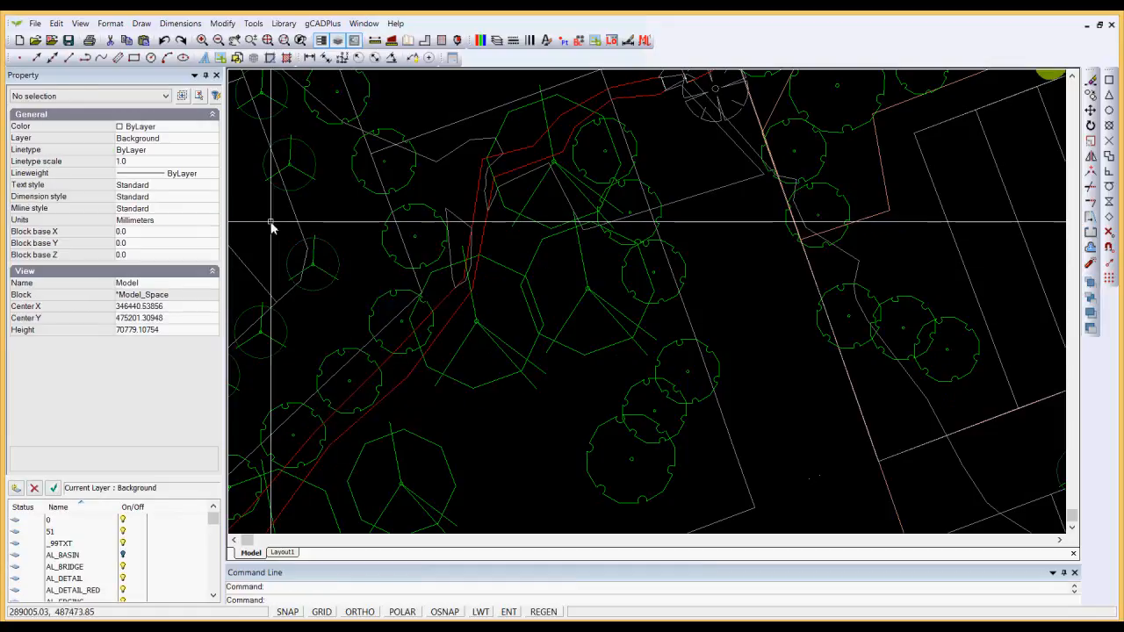
drag(279, 223, 352, 299)
right_click(355, 297)
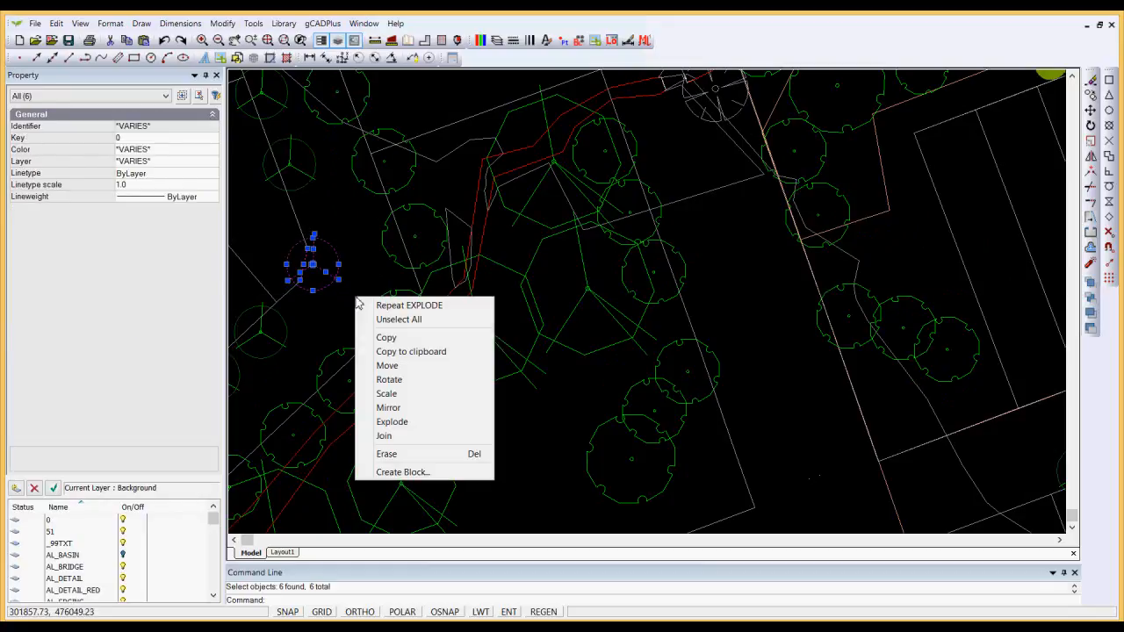
click(408, 474)
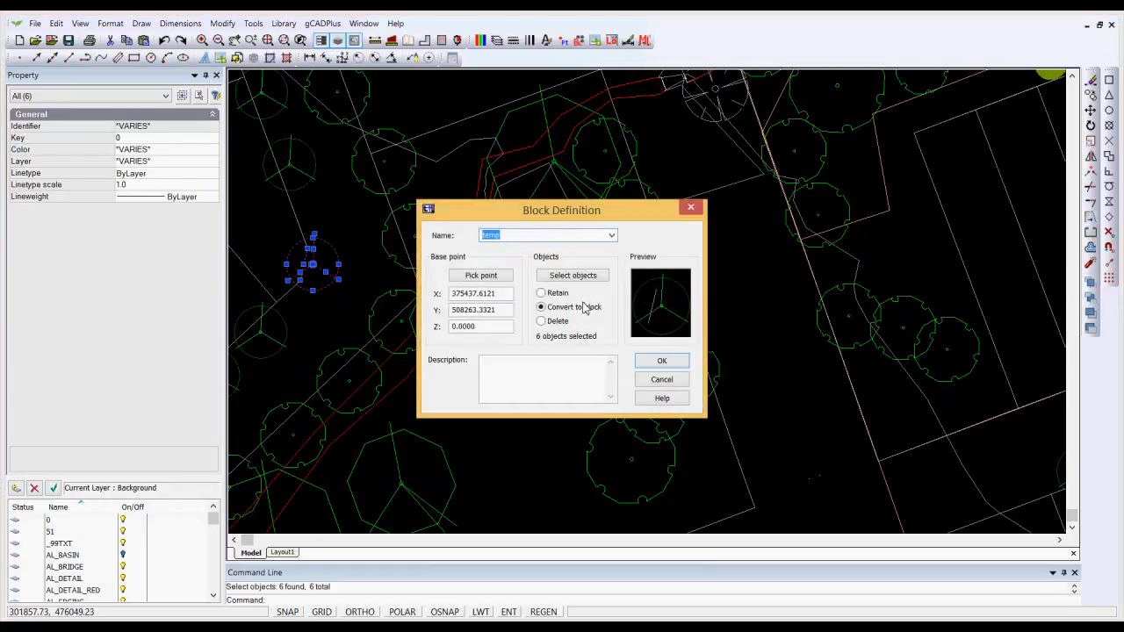
click(612, 237)
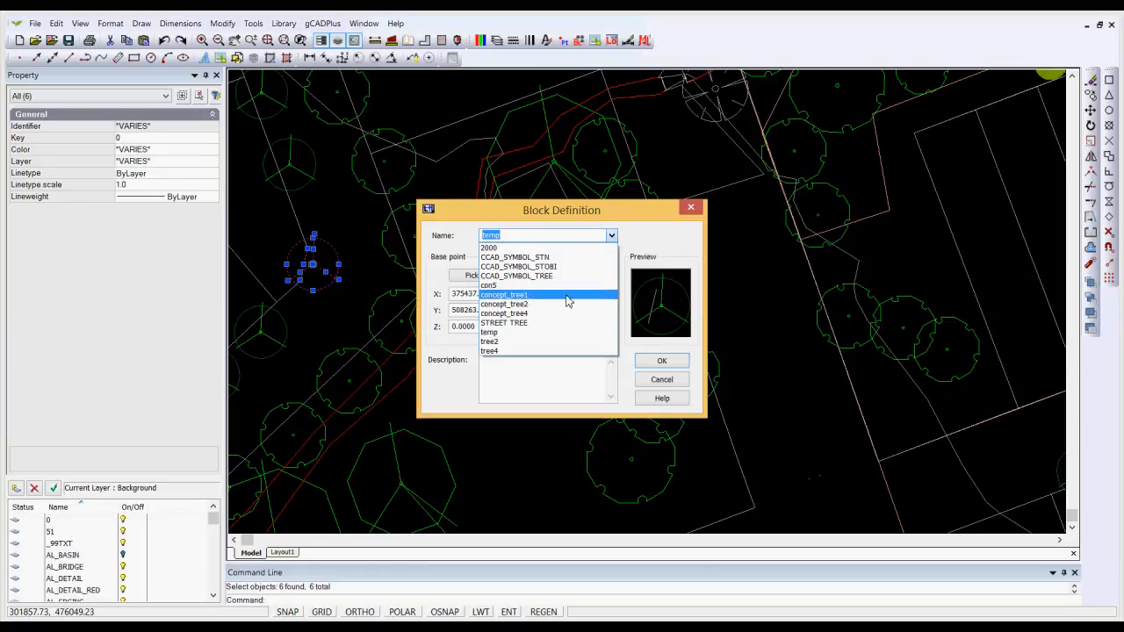
click(529, 287)
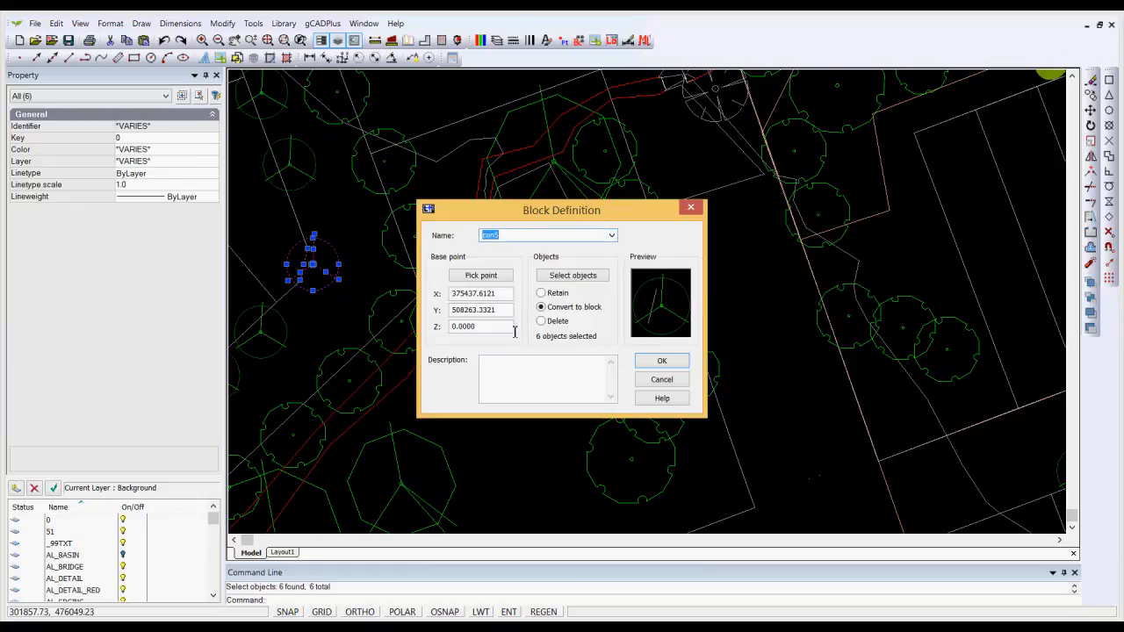
click(489, 287)
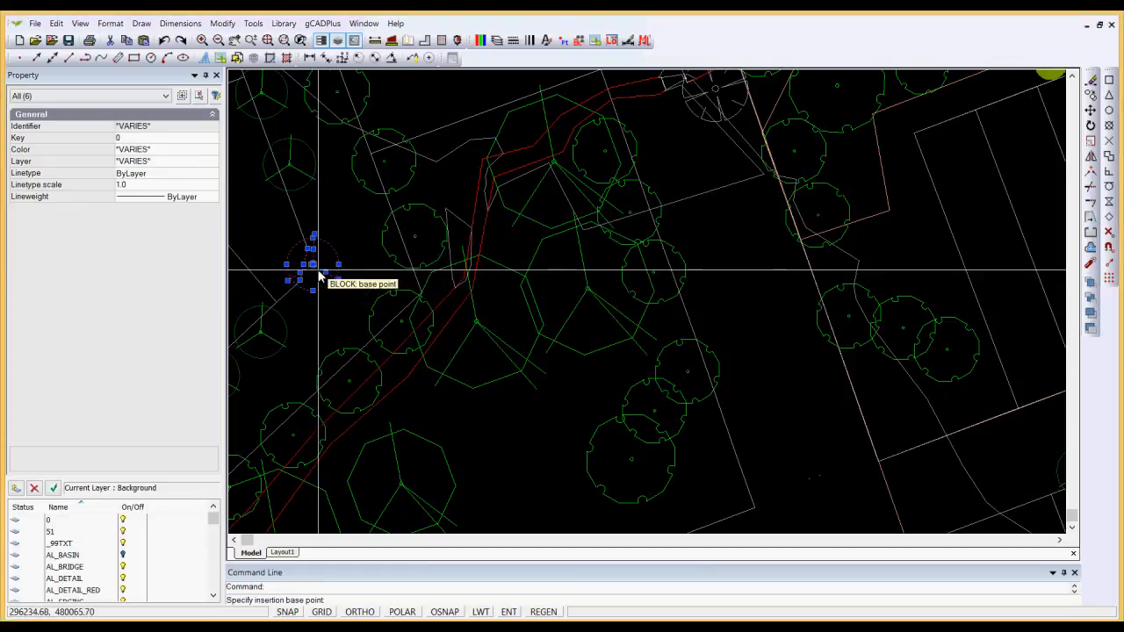
click(314, 273)
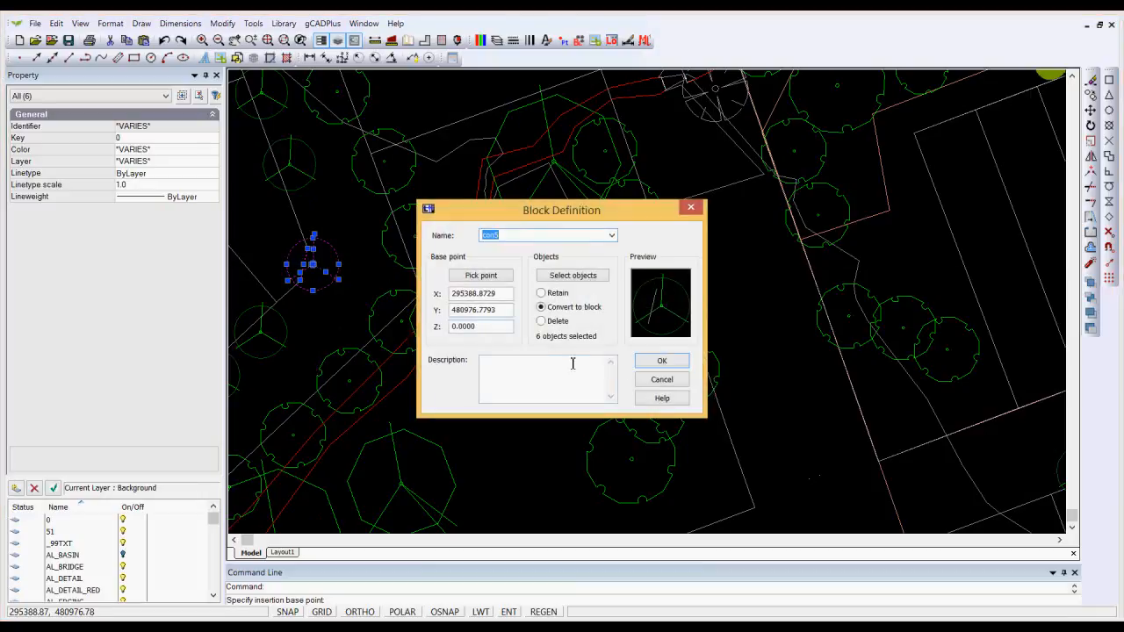
click(661, 381)
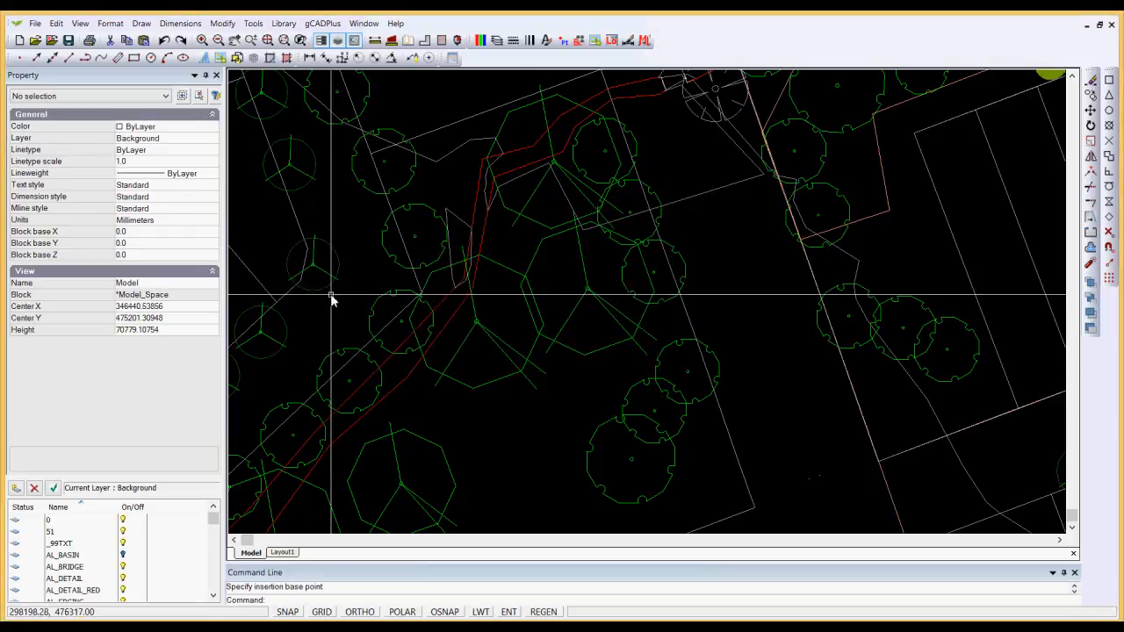
Step: Redefine block con5 from the exploded tree's objects without the crossing boundary line, with the base point at the tree's center and the objects converted to block
click(276, 230)
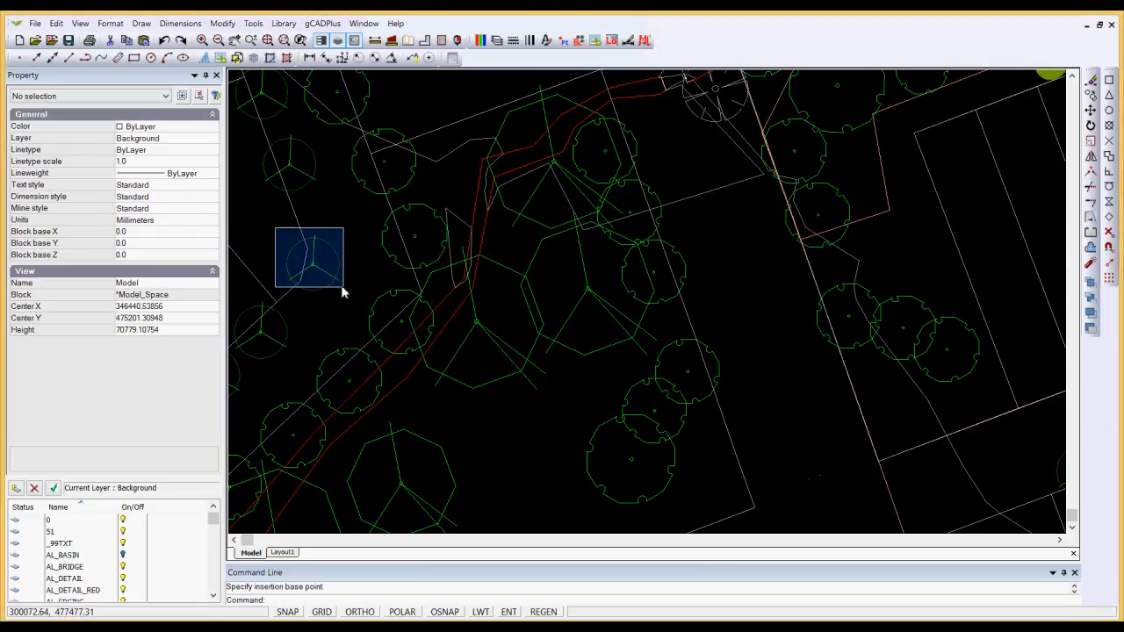
click(350, 301)
scroll(349, 300, up, 2)
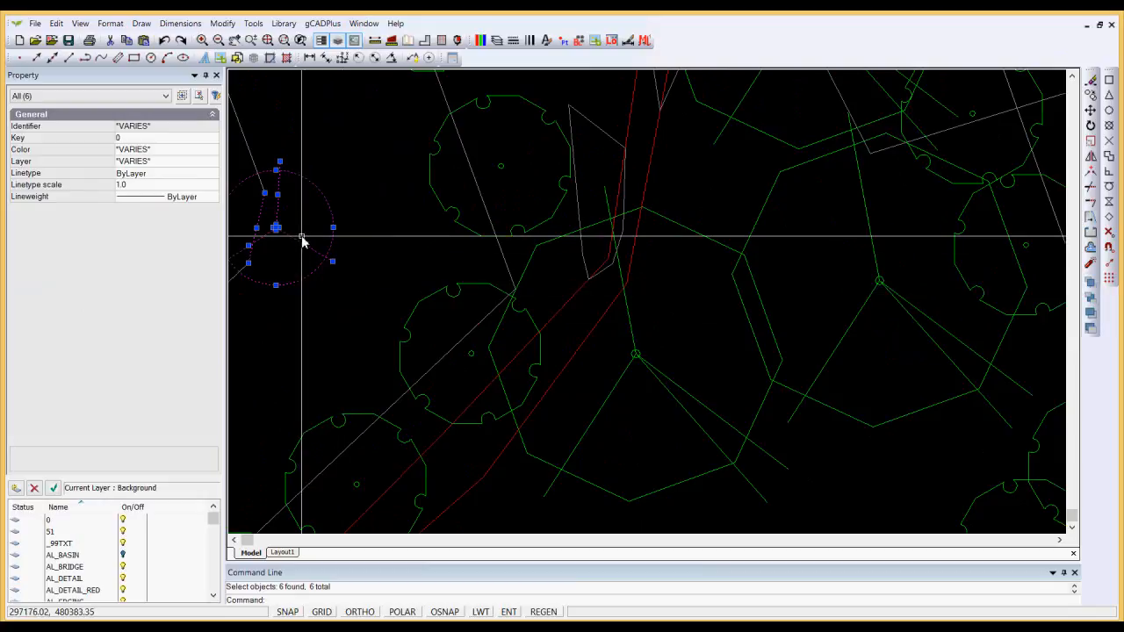
shift+click(260, 222)
scroll(287, 233, down, 3)
right_click(346, 263)
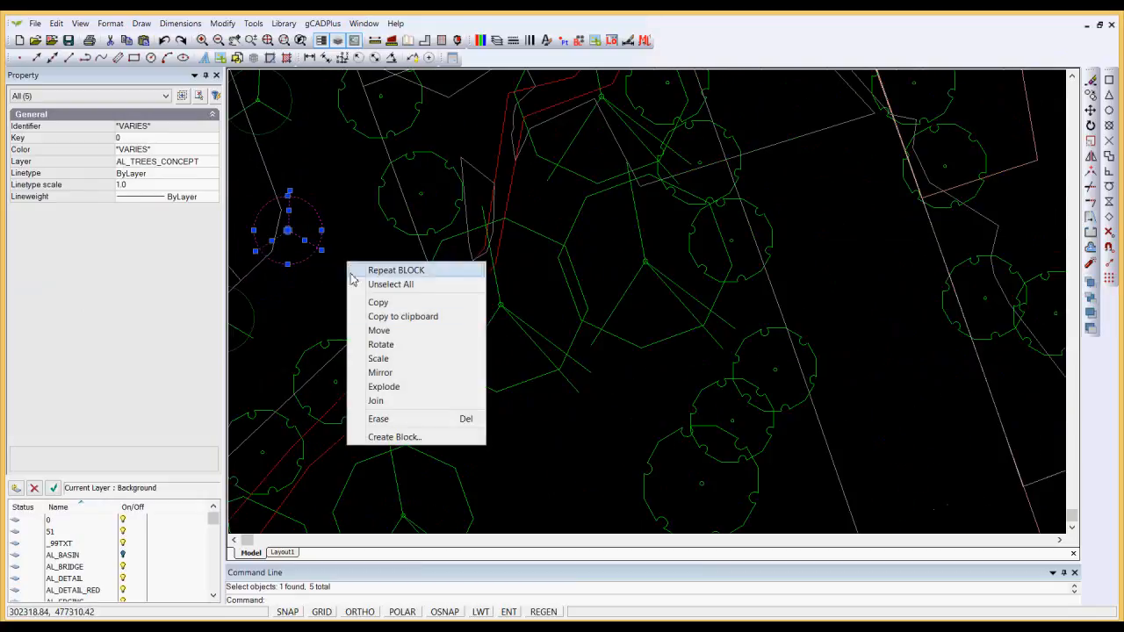
click(409, 436)
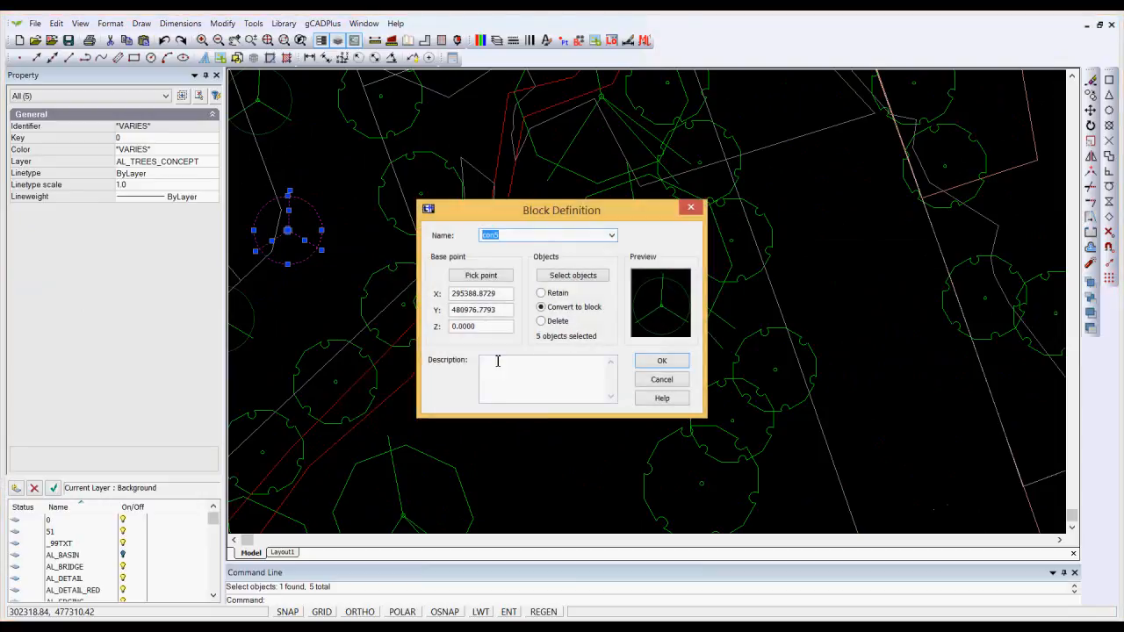
click(485, 276)
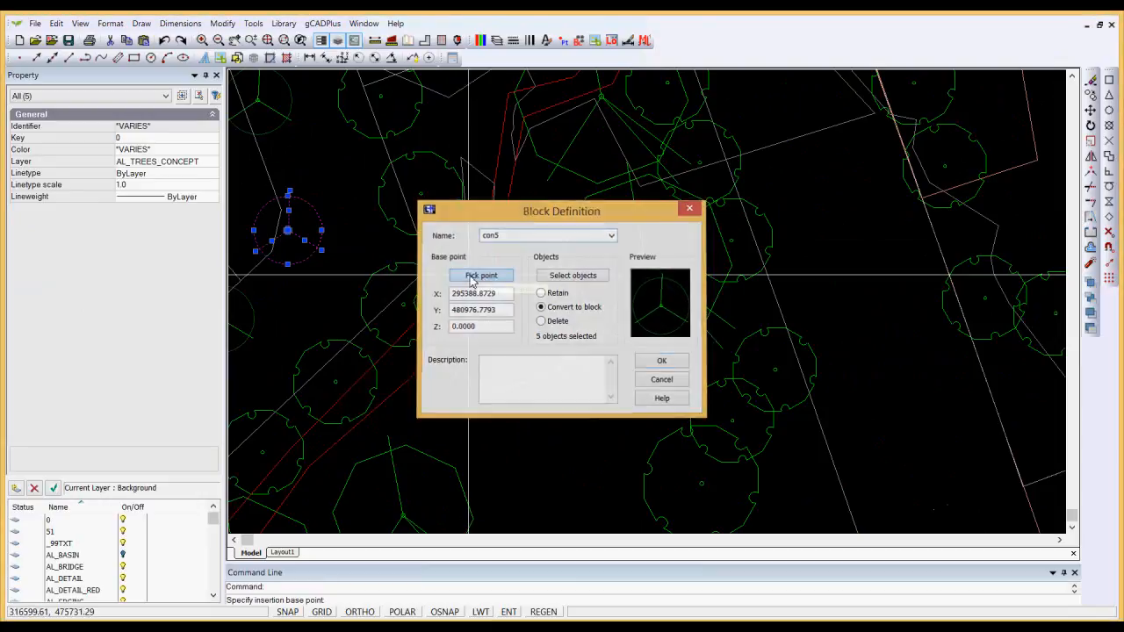
click(289, 234)
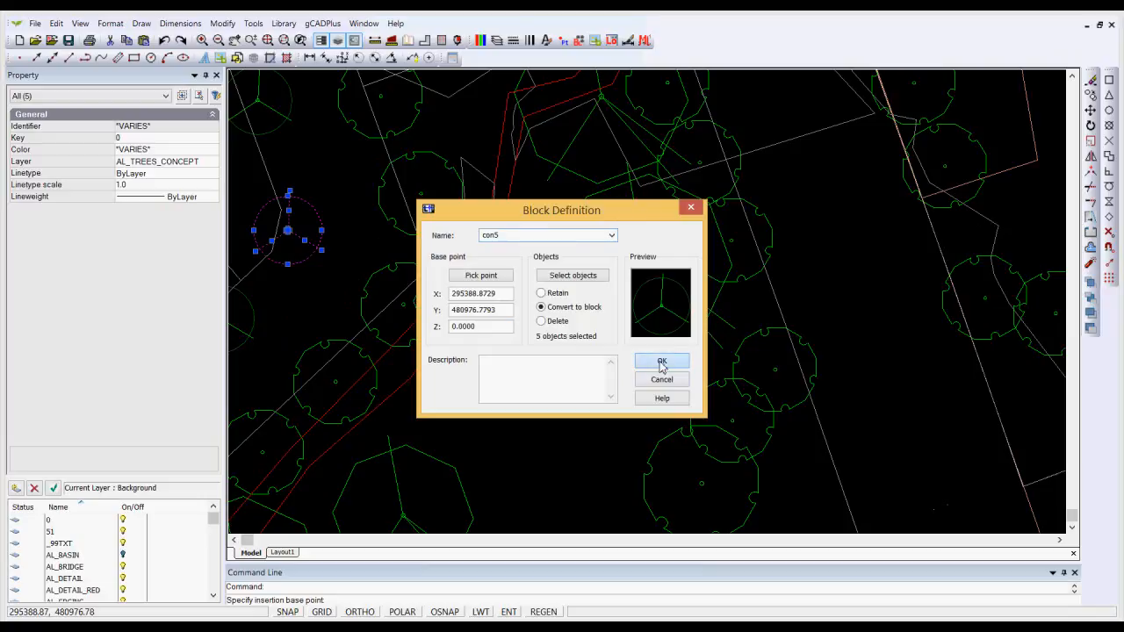
click(662, 365)
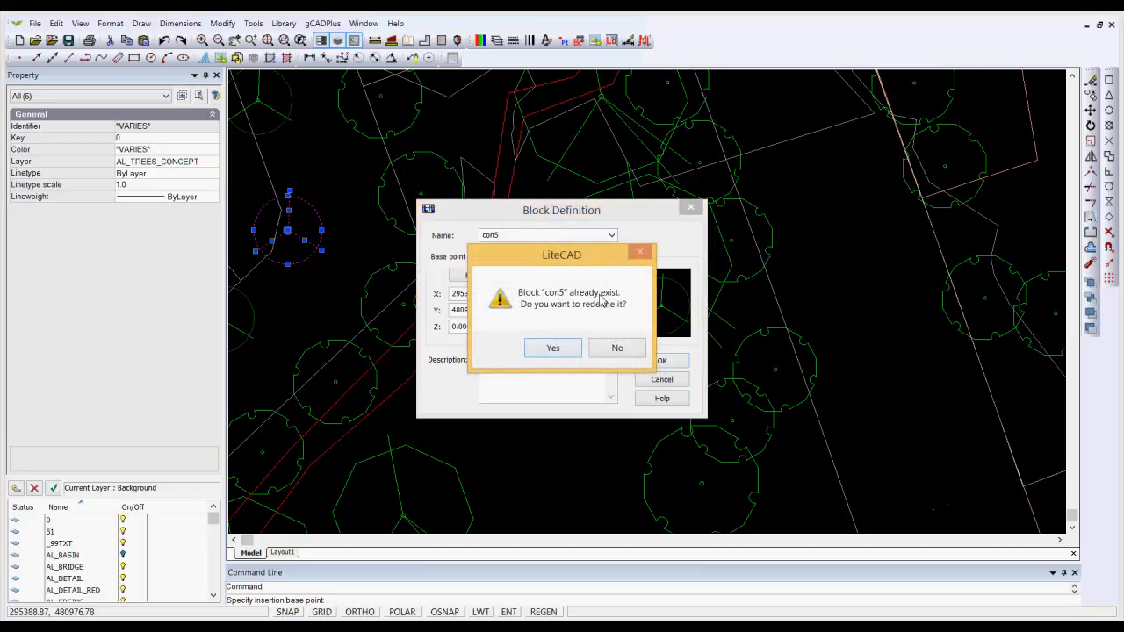
click(557, 349)
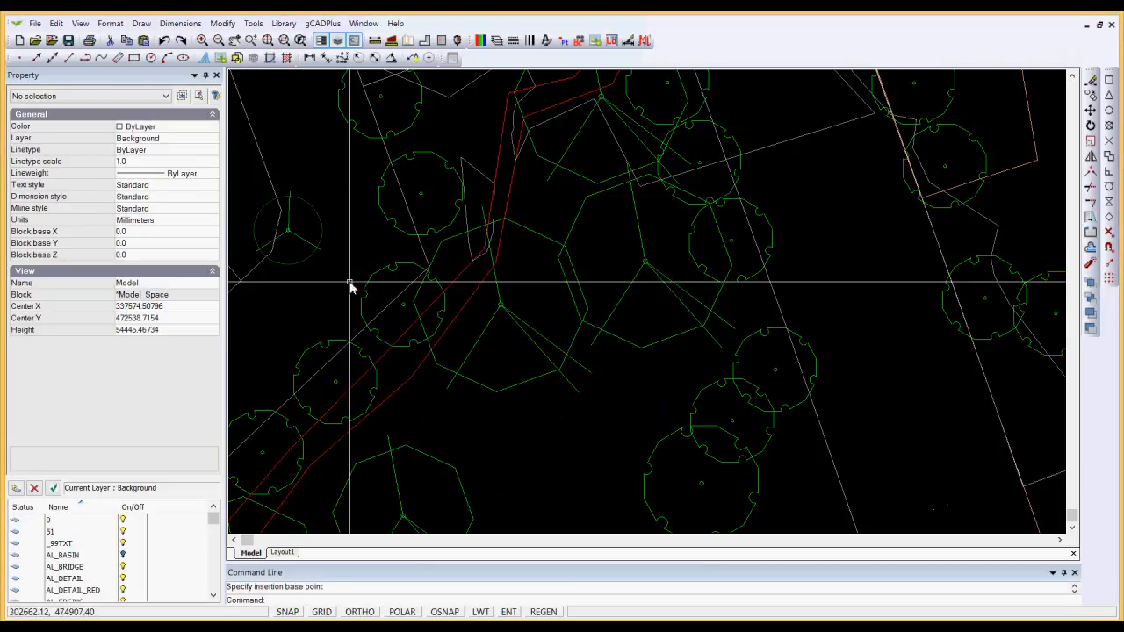
Step: Rotate the redefined con5 tree block about its center by roughly a quarter turn counterclockwise, and deselect it
click(313, 252)
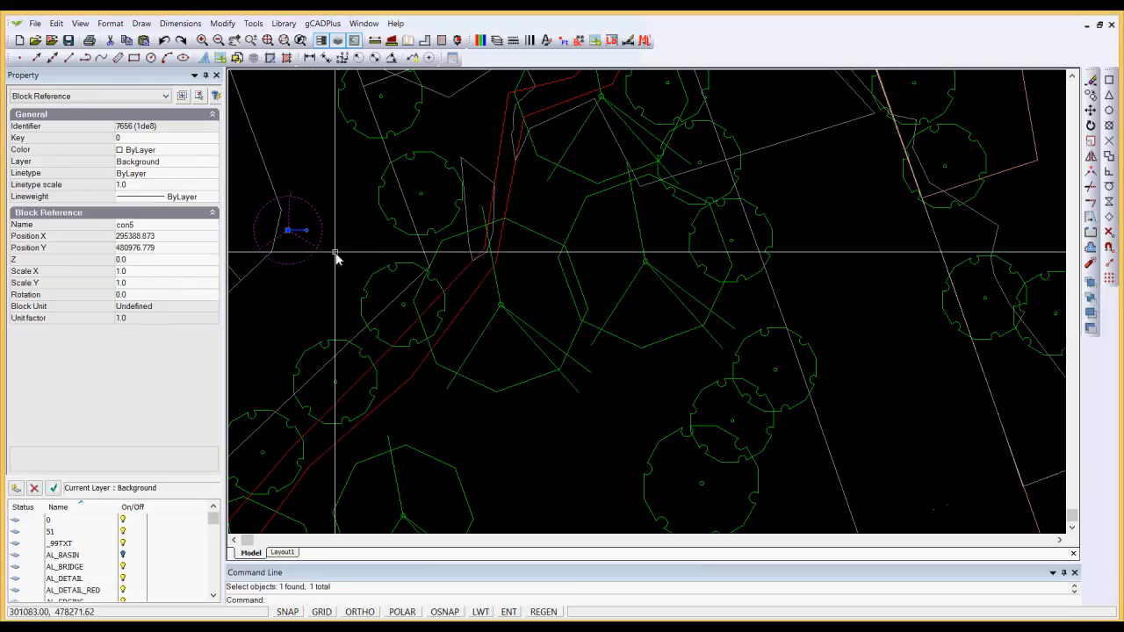
scroll(339, 253, down, 2)
drag(328, 241, 326, 252)
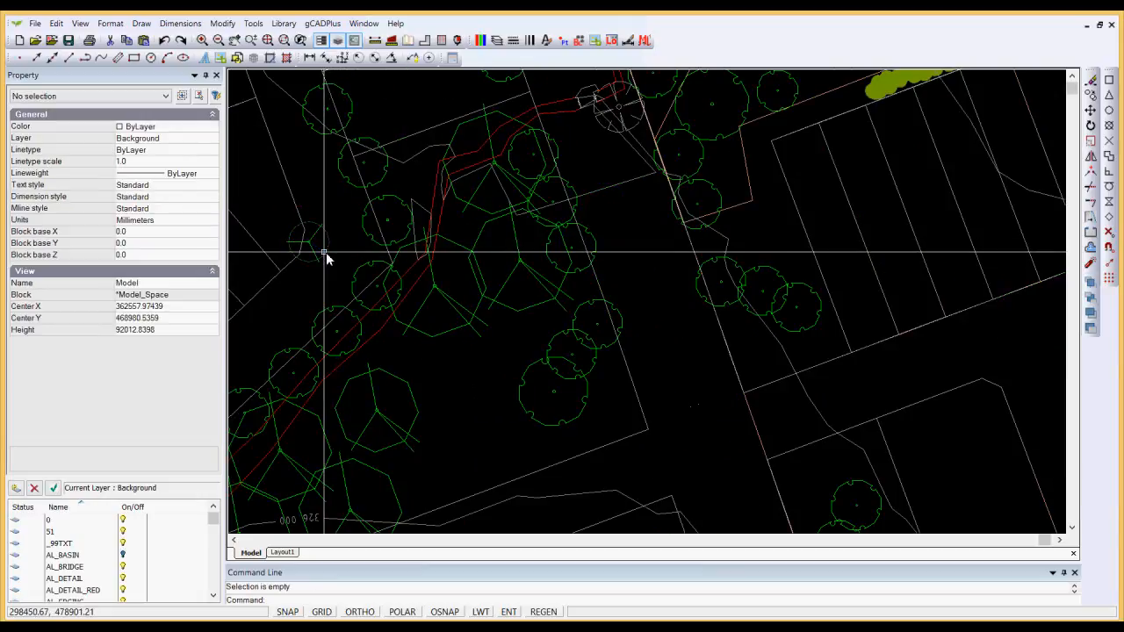